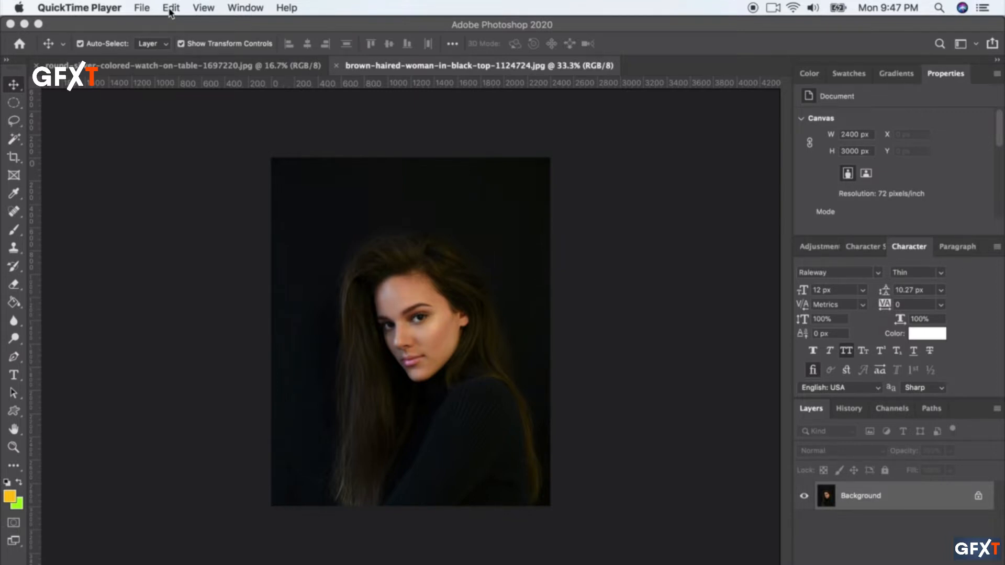
Raise the brightness of the portrait of the woman in black to 23 with a Brightness/Contrast adjustment
left_click(174, 8)
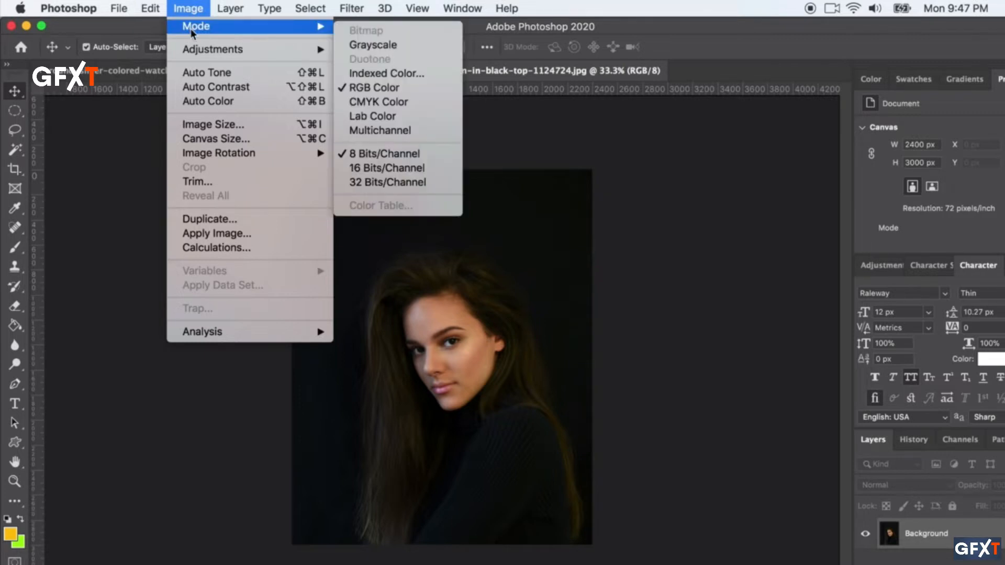
mouse_move(195, 51)
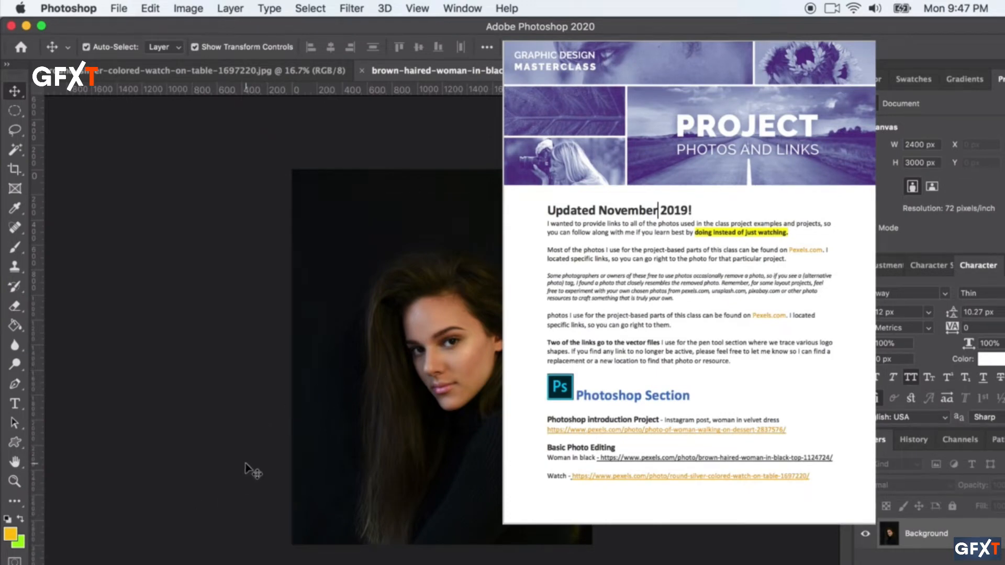
key("super+plus")
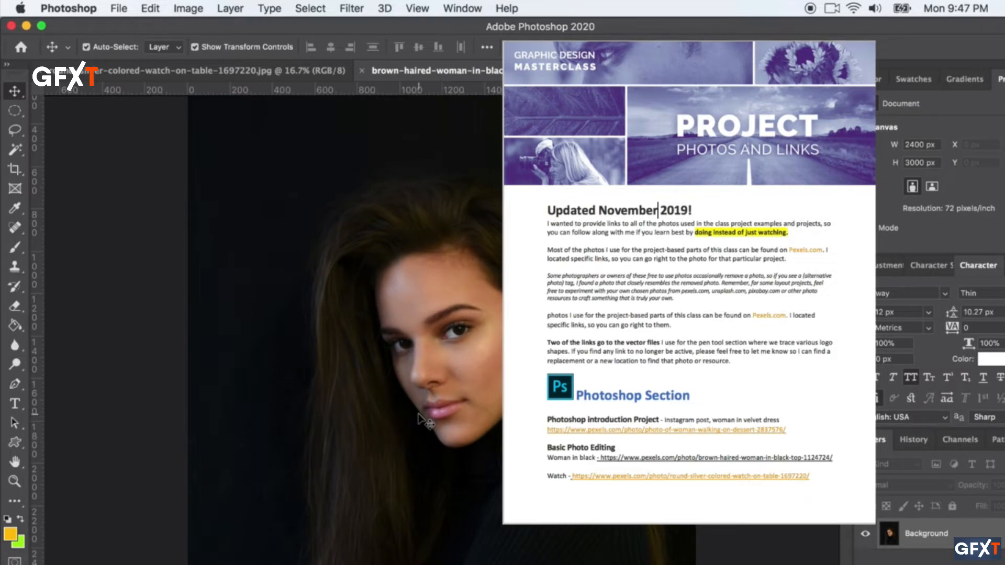
scroll(403, 432, "down", 2)
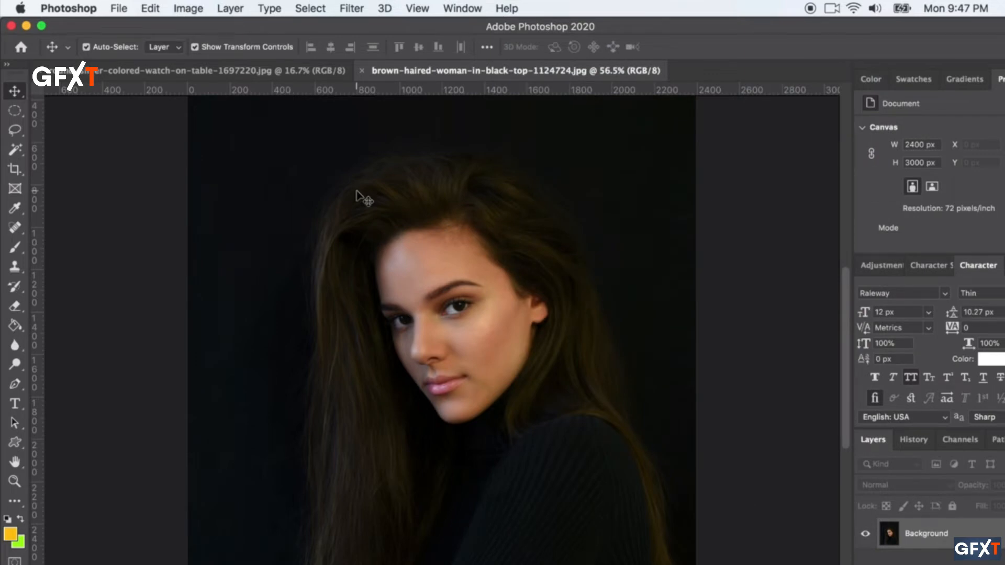
left_click(188, 8)
mouse_move(192, 32)
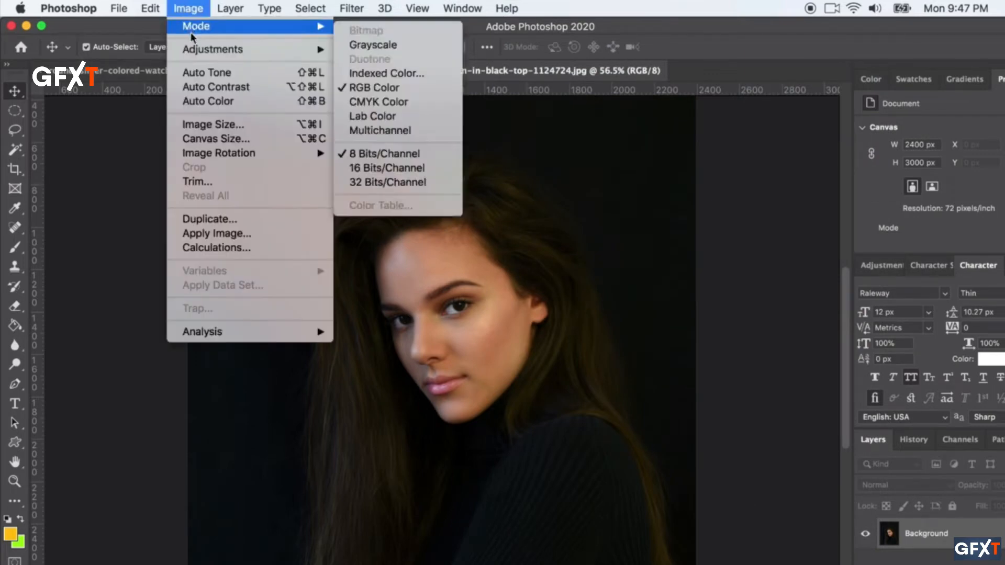
mouse_move(194, 50)
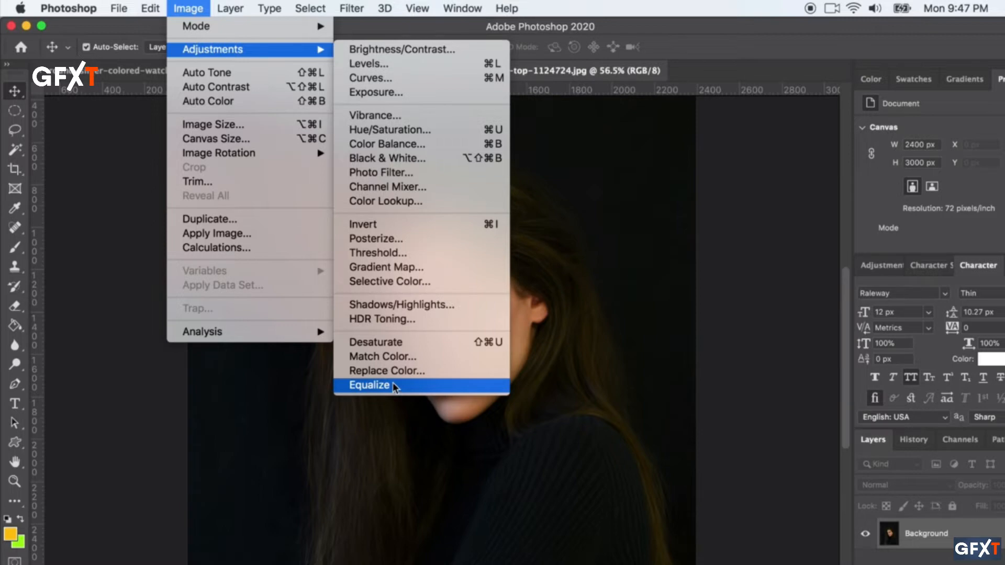
left_click(359, 50)
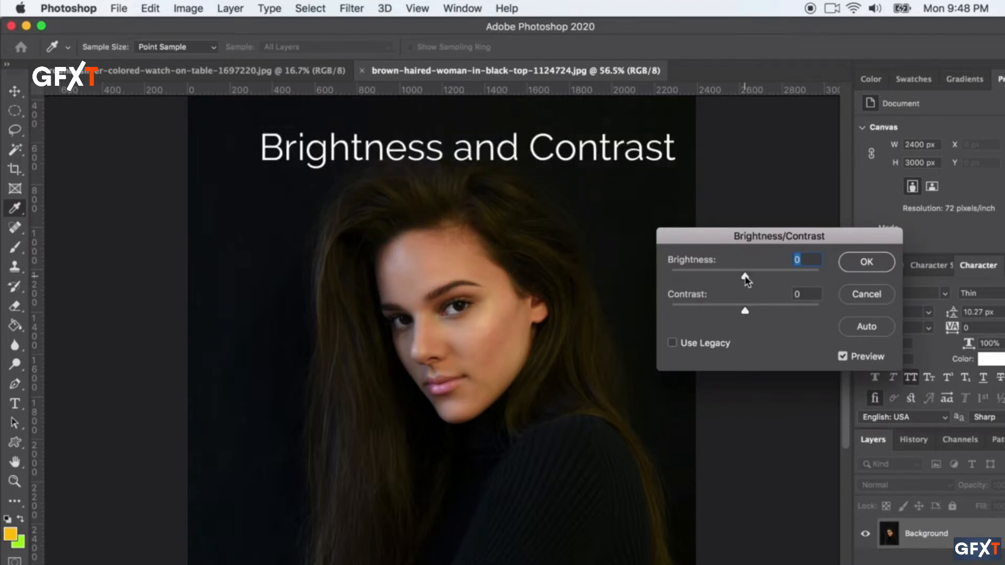
left_click_drag(745, 280, 815, 300)
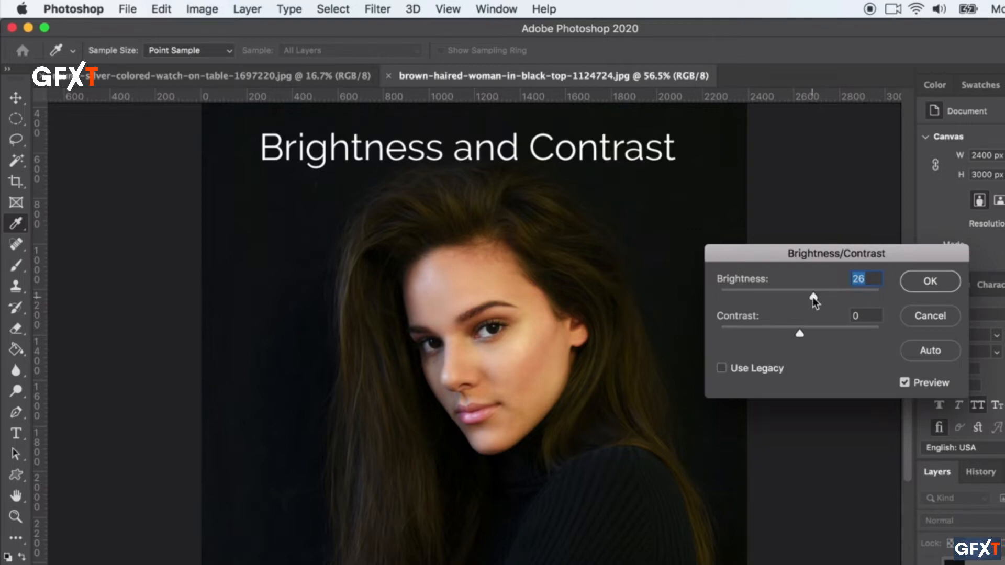
left_click_drag(814, 298, 843, 297)
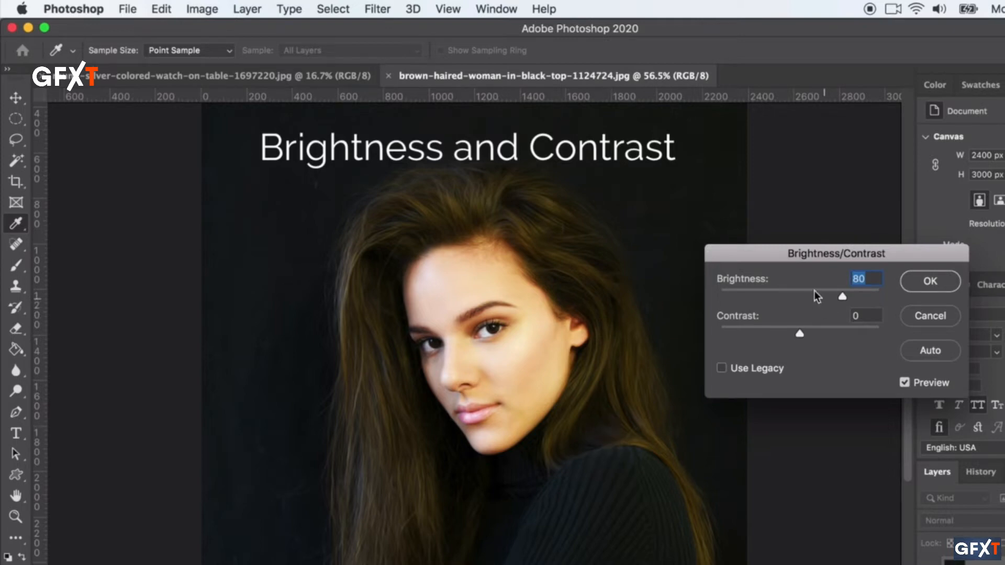
left_click(802, 295)
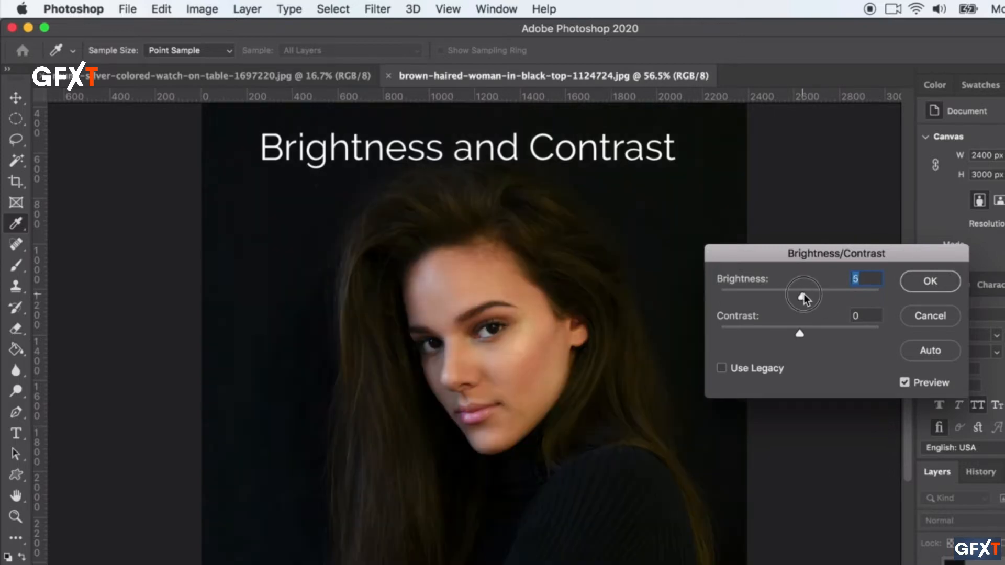
left_click_drag(803, 294, 812, 297)
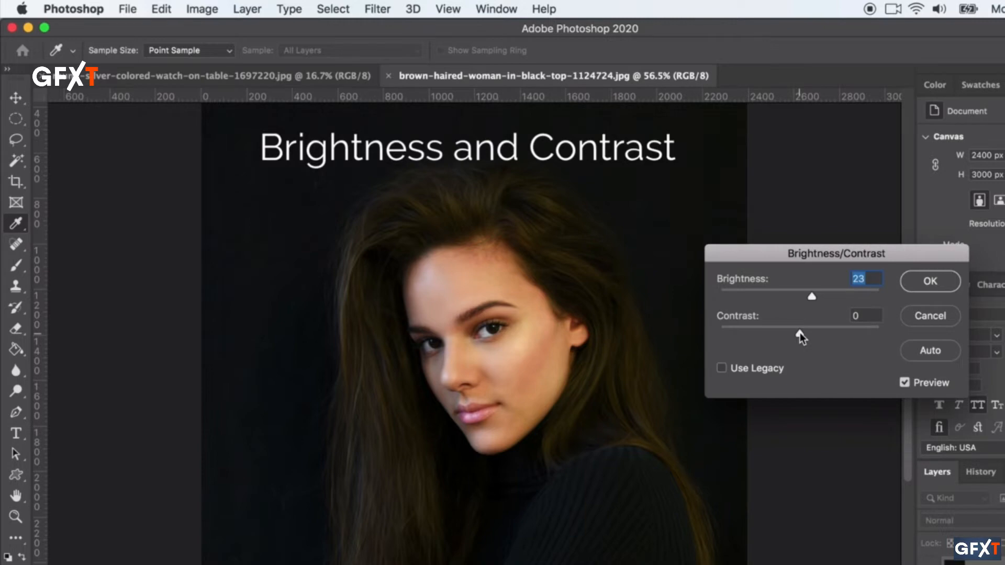
Lower the contrast moderately below zero and apply the Brightness/Contrast adjustment to the portrait
left_click_drag(800, 332, 772, 331)
left_click_drag(770, 334, 759, 335)
mouse_move(759, 335)
left_mouse_down()
mouse_move(835, 336)
mouse_move(778, 340)
left_mouse_up()
left_click(931, 285)
key("v")
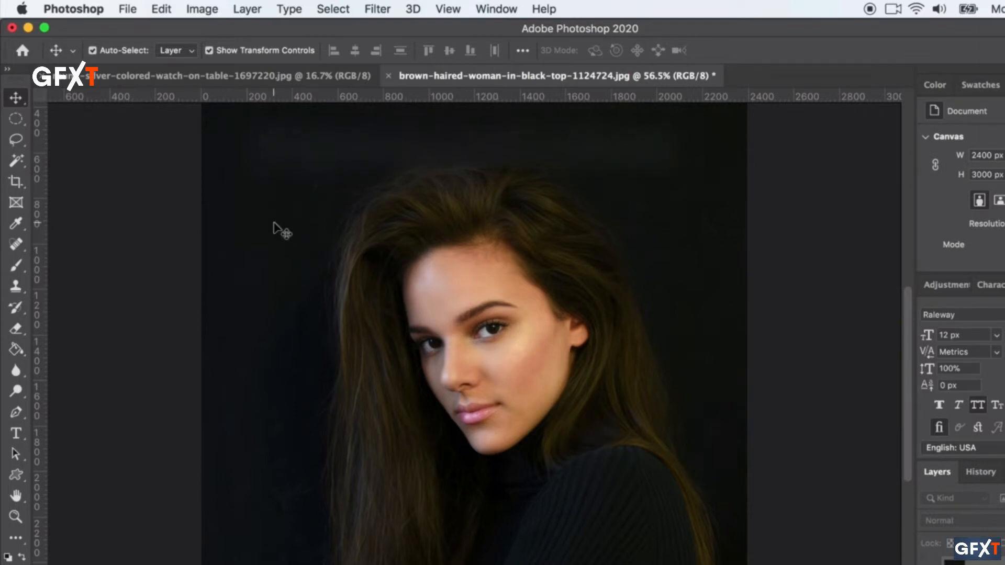
left_click(203, 9)
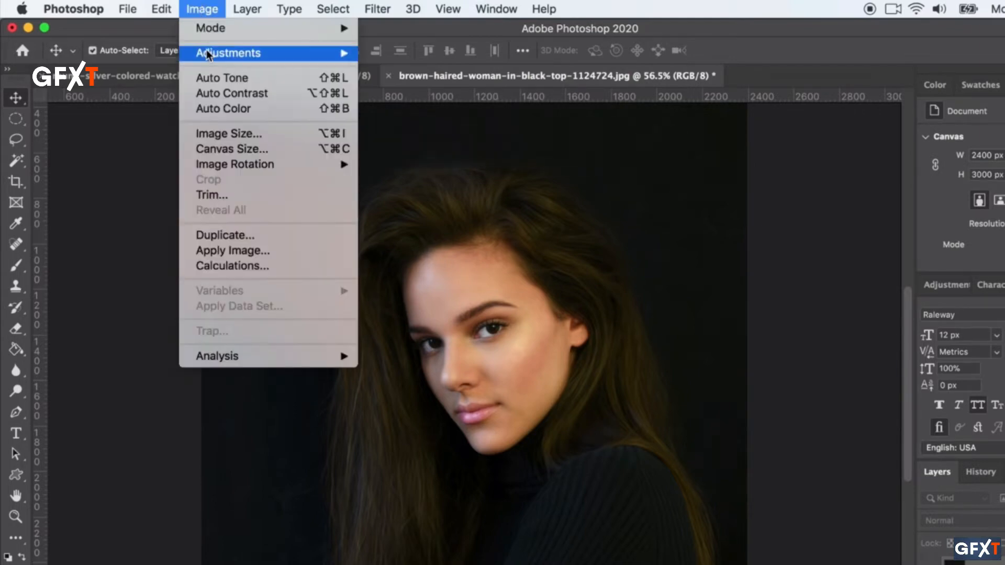
mouse_move(210, 54)
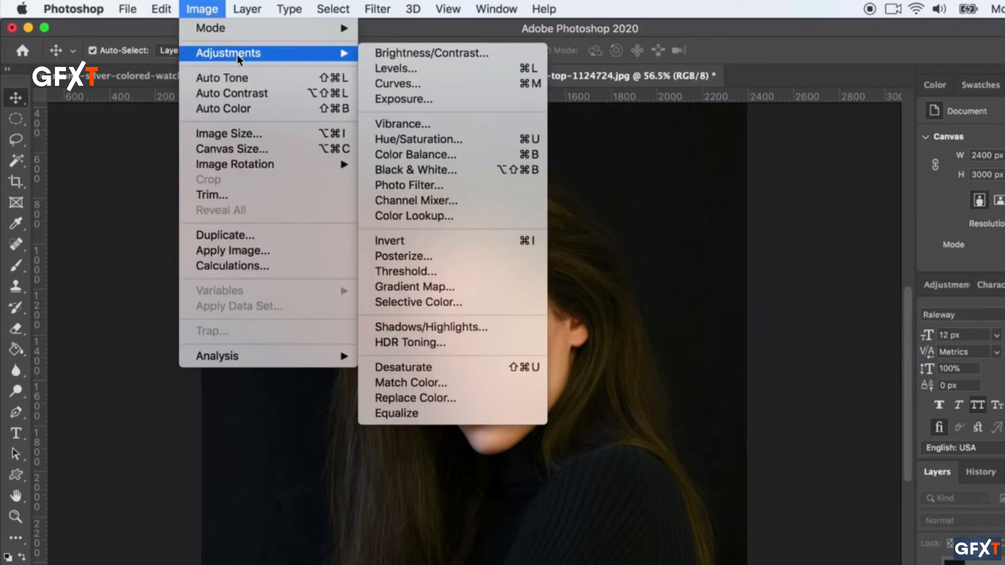
left_click(420, 70)
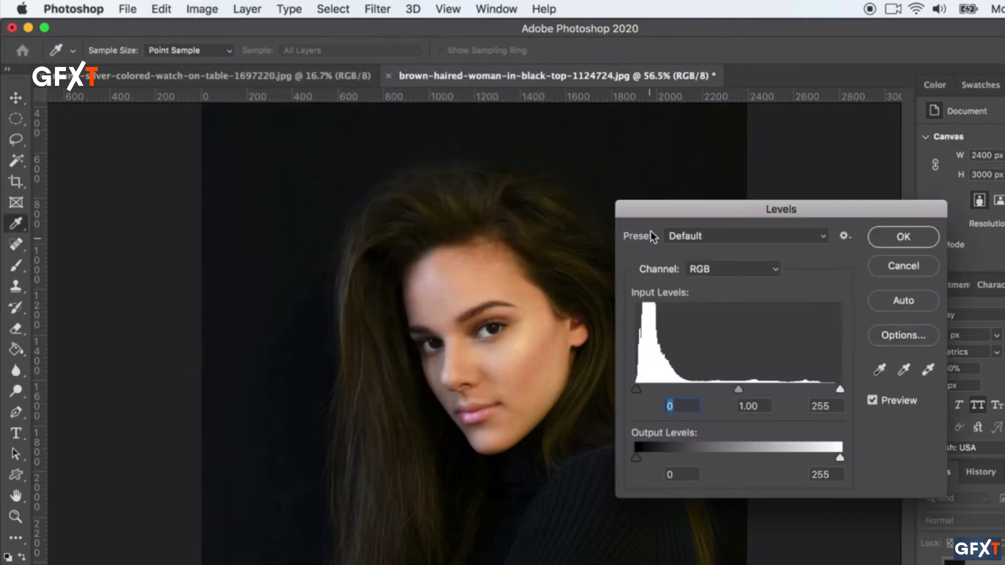
left_click_drag(661, 211, 671, 218)
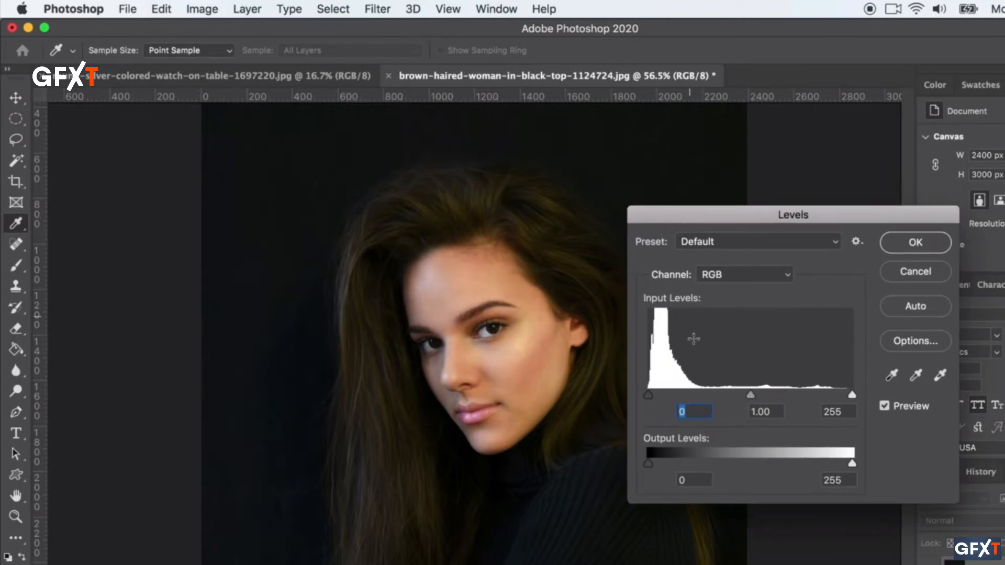
left_click(905, 276)
Start an Exposure adjustment on the portrait, test an extreme exposure of +3.96 and settle on +0.05
left_click(202, 7)
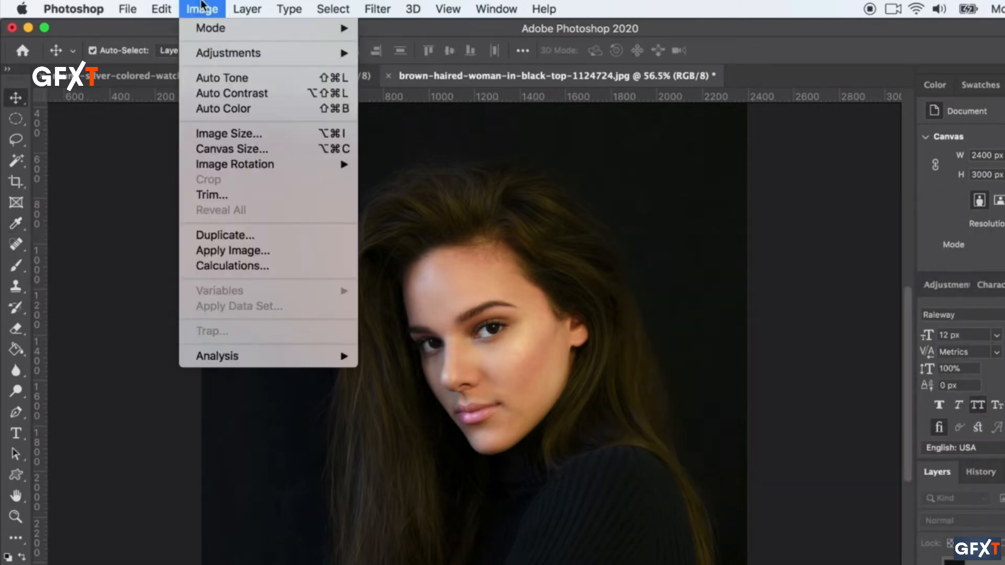
mouse_move(215, 53)
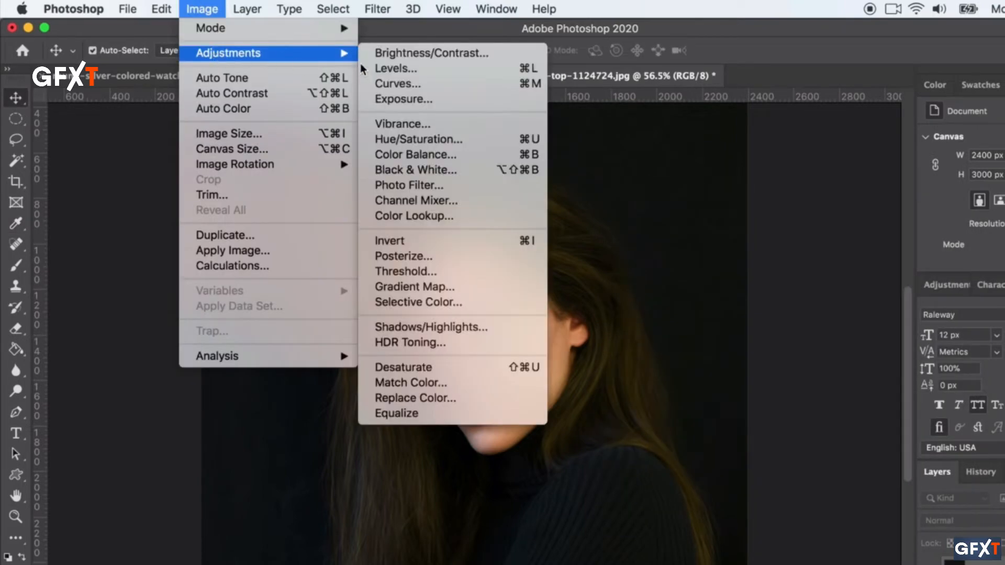
left_click(407, 100)
left_click_drag(757, 209, 702, 242)
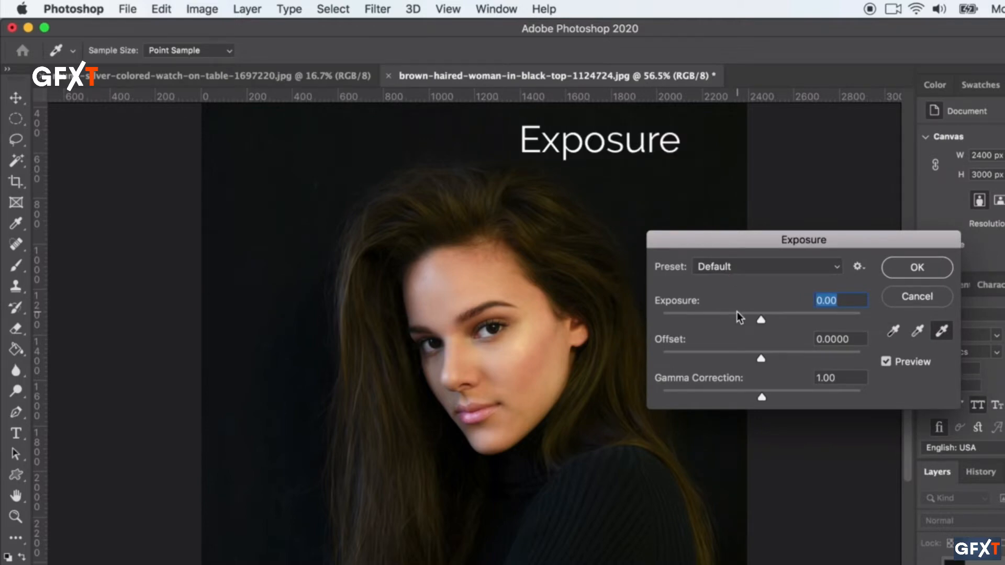
mouse_move(760, 322)
left_mouse_down()
mouse_move(749, 322)
mouse_move(781, 323)
mouse_move(763, 323)
left_mouse_up()
left_click_drag(766, 319, 819, 320)
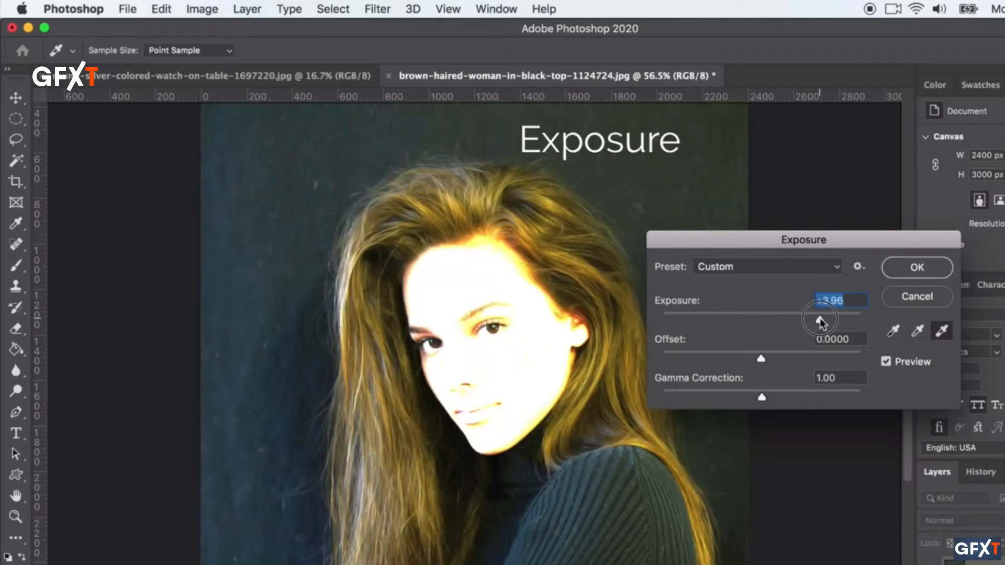
left_click_drag(820, 319, 762, 322)
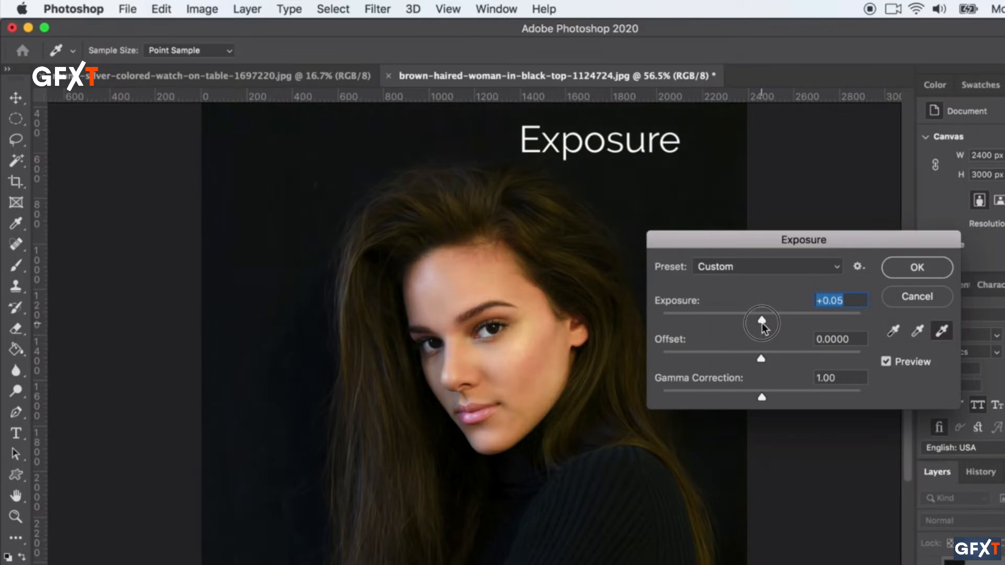
Try an offset of +0.0244 in the portrait's Exposure adjustment and reset it to 0
left_click_drag(762, 356, 766, 357)
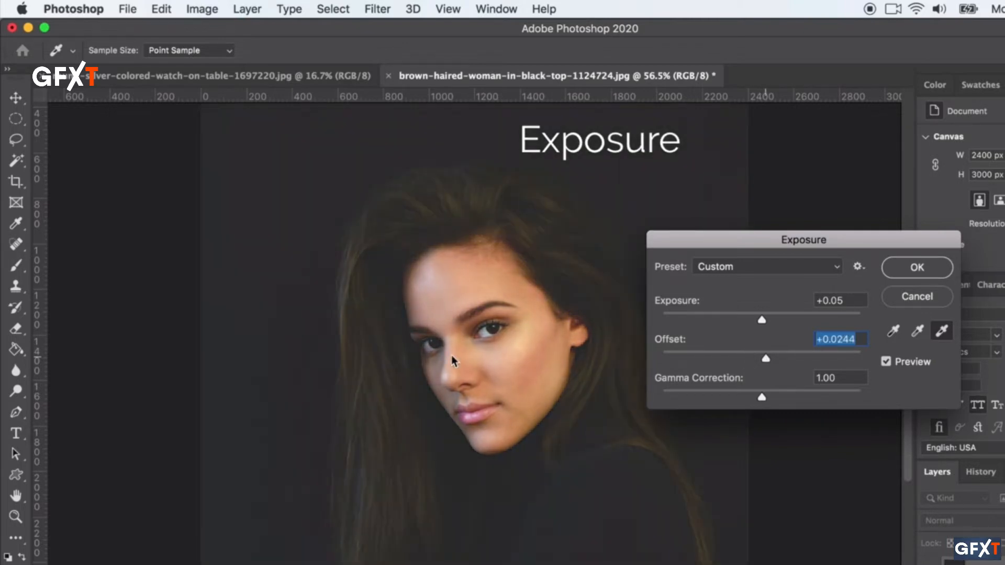
left_click_drag(764, 361, 762, 360)
type("0")
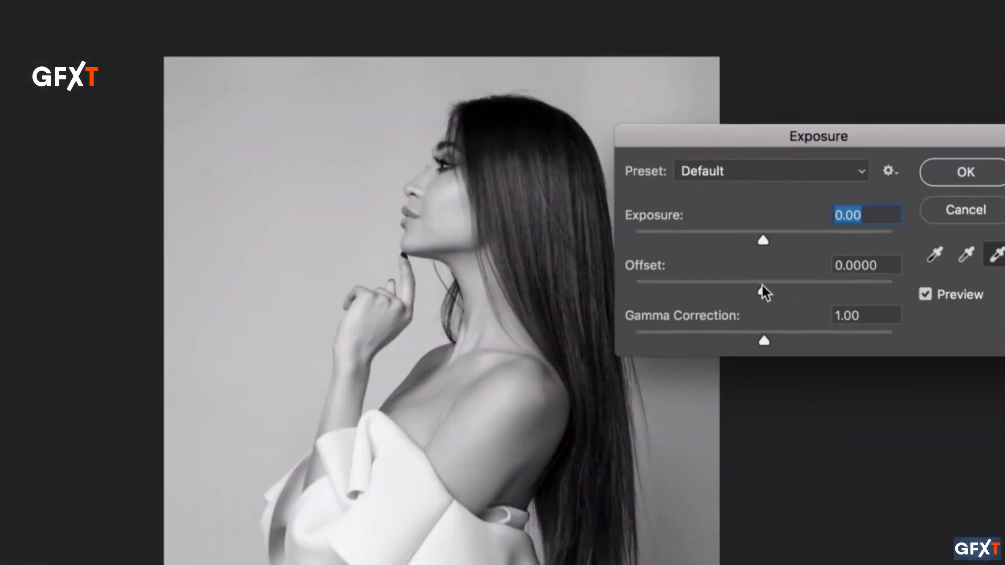
Apply an Exposure adjustment with offset -0.0203 and gamma correction 1.37 to the black-and-white profile photo
mouse_move(763, 285)
left_mouse_down()
mouse_move(777, 289)
mouse_move(758, 291)
left_mouse_up()
left_click_drag(763, 341, 736, 341)
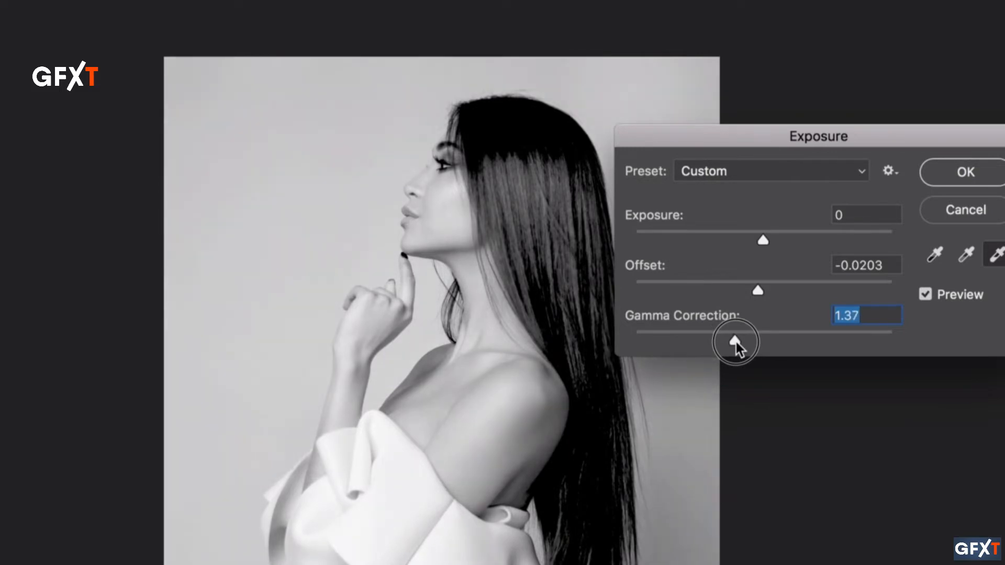
left_click(941, 168)
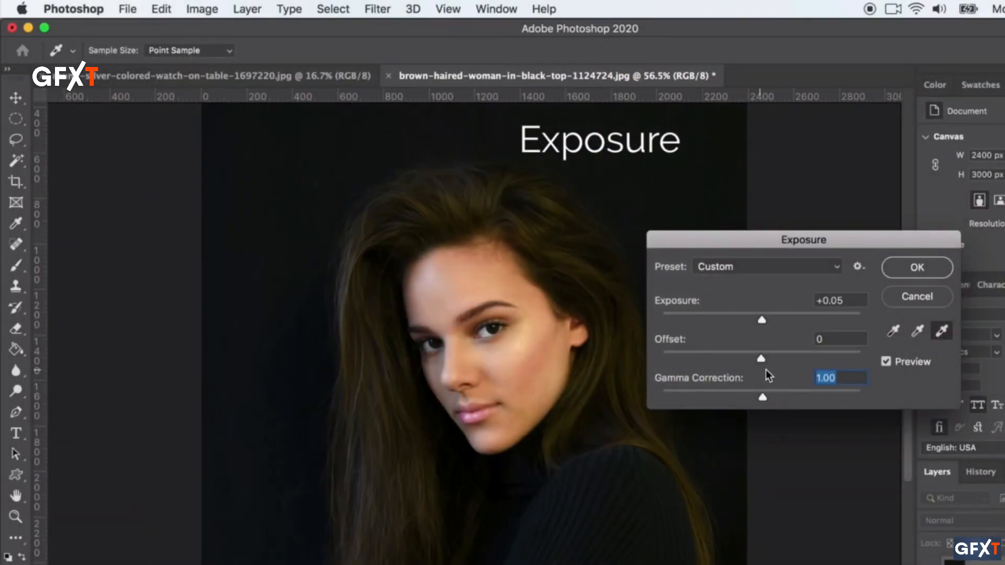
Apply the Exposure adjustment to the portrait of the woman in black
type("0")
left_click(915, 273)
left_click(704, 251)
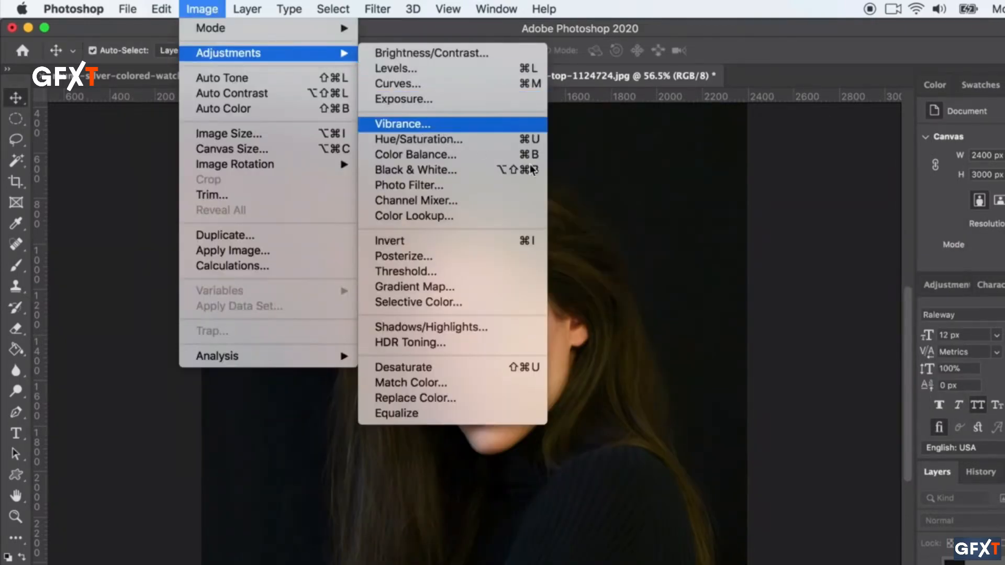
Start a Vibrance adjustment on the portrait, test vibrance at +100 and -49, and set it to -3
left_click(441, 130)
left_click_drag(727, 332, 815, 332)
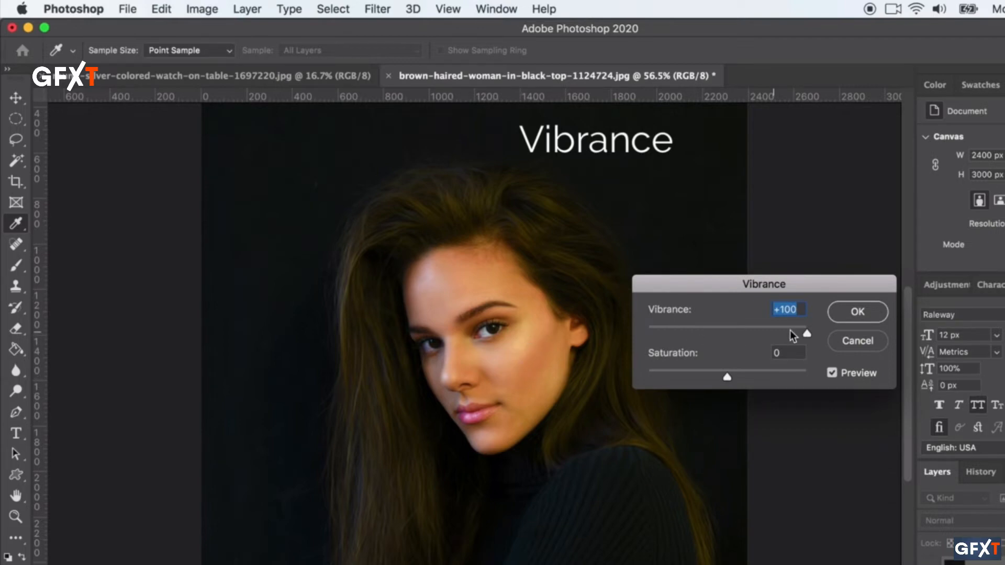
left_click_drag(806, 334, 688, 336)
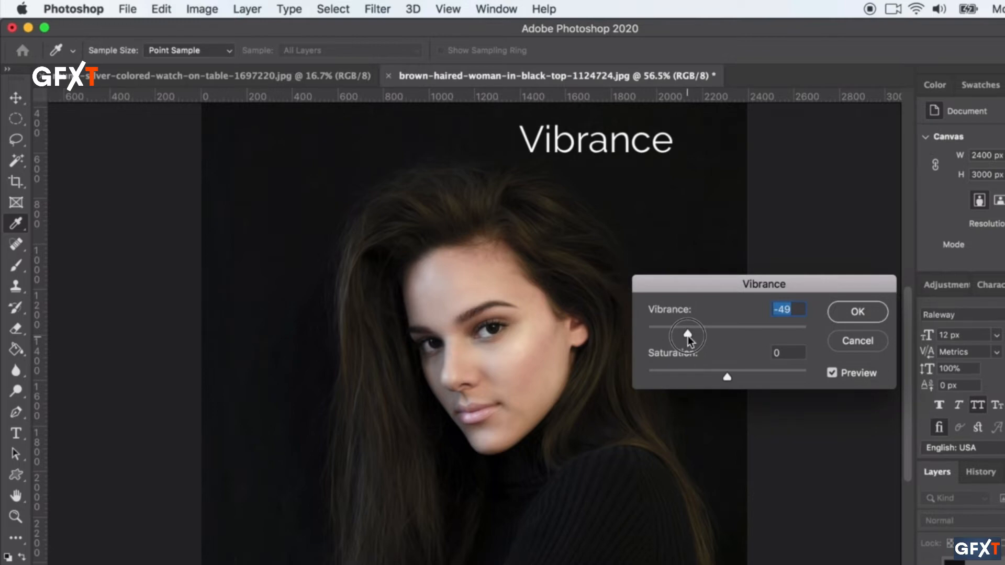
left_click_drag(688, 336, 725, 335)
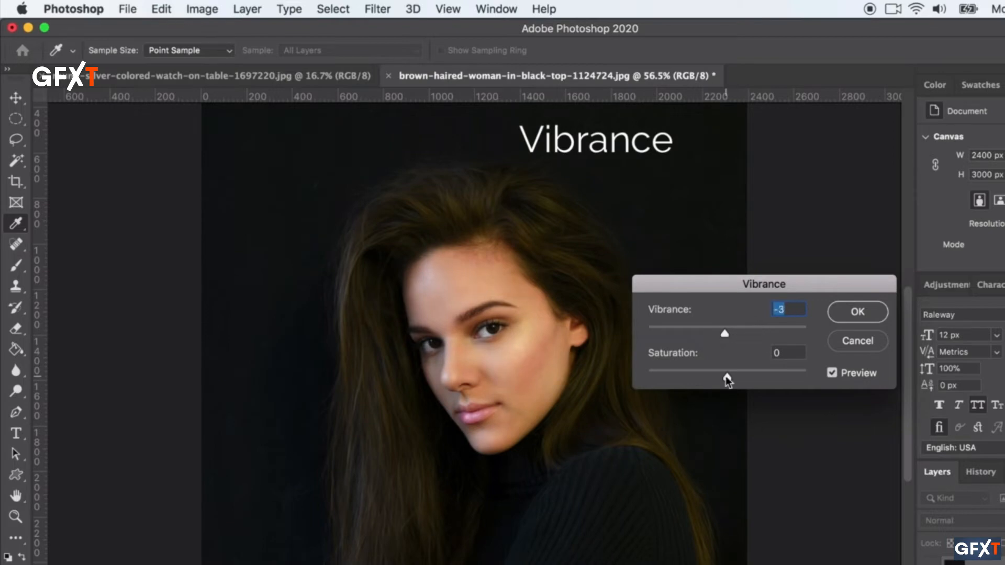
Test saturation at +49, -100 and +100, set it to -15 and apply the Vibrance adjustment
left_click(726, 375)
left_click_drag(726, 376, 767, 374)
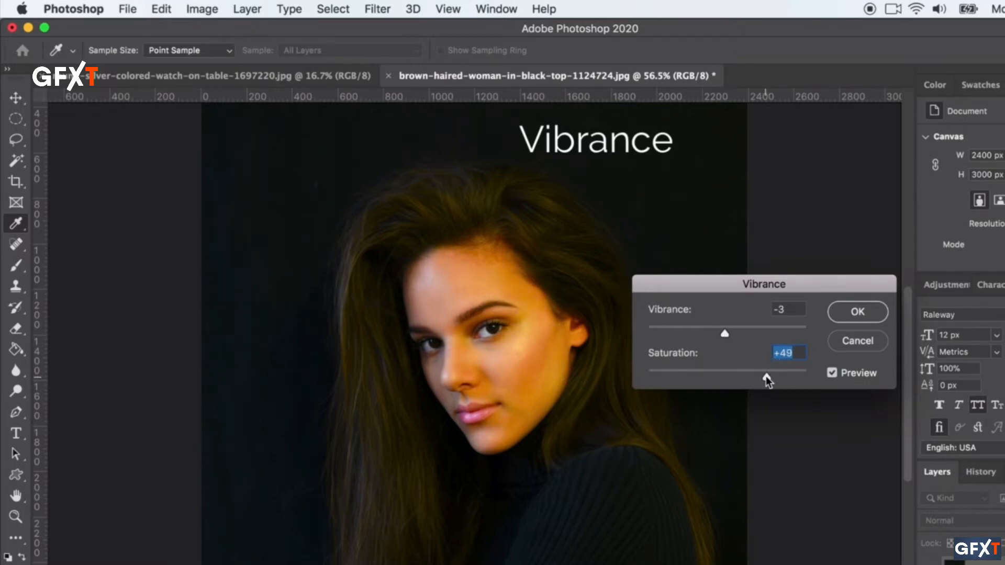
left_click_drag(766, 376, 642, 375)
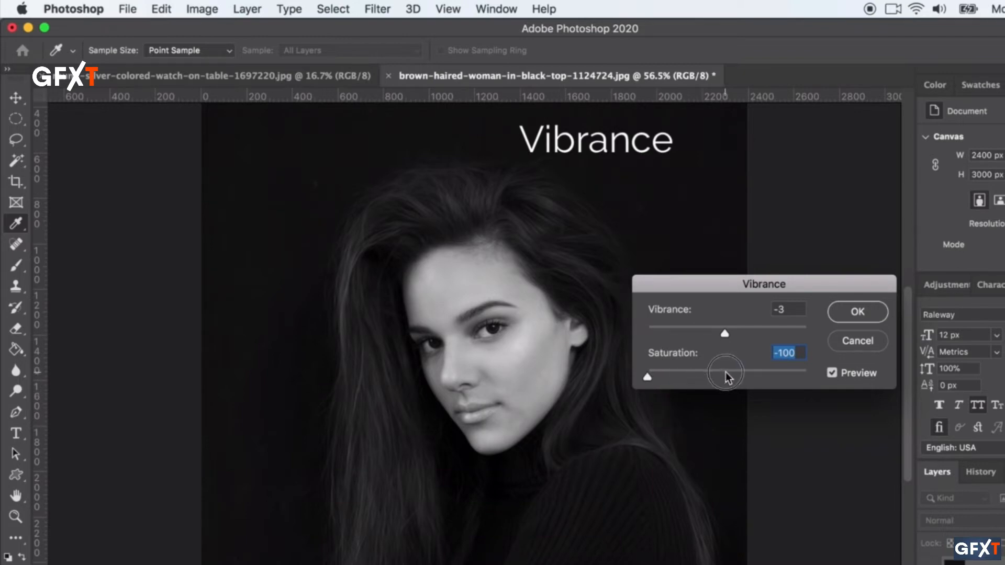
left_click_drag(724, 375, 810, 378)
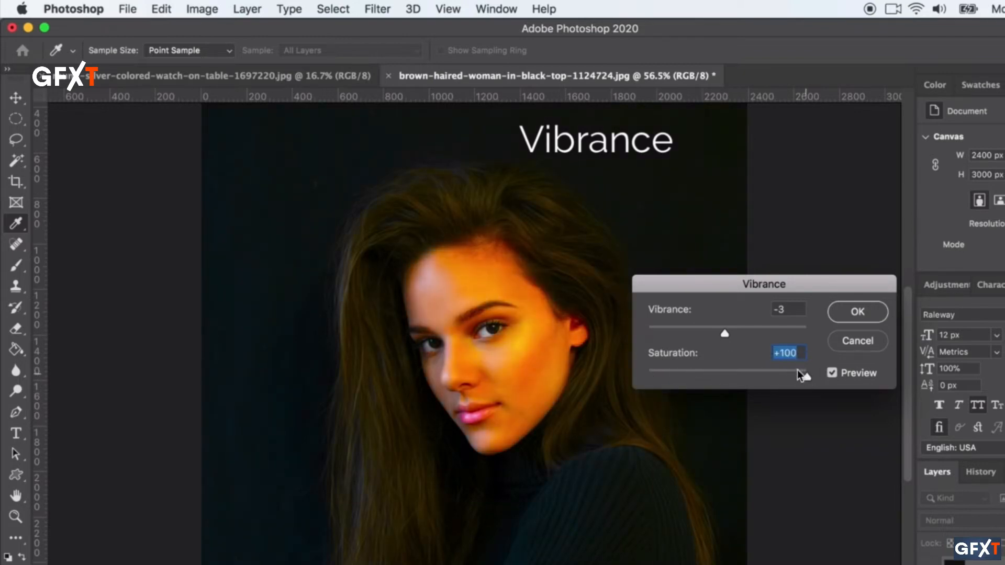
left_click(726, 374)
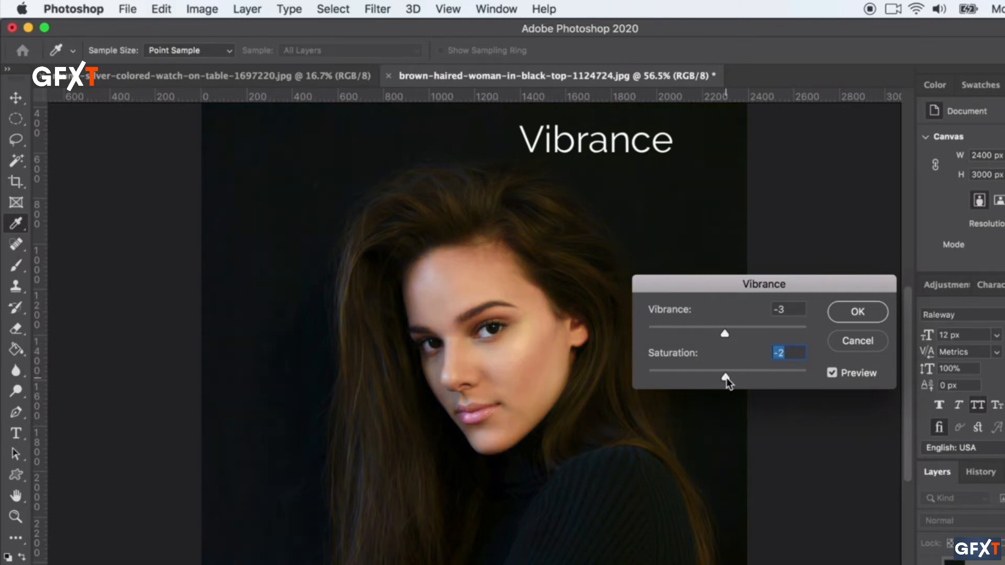
mouse_move(724, 377)
left_mouse_down()
mouse_move(712, 378)
mouse_move(749, 378)
mouse_move(713, 378)
left_mouse_up()
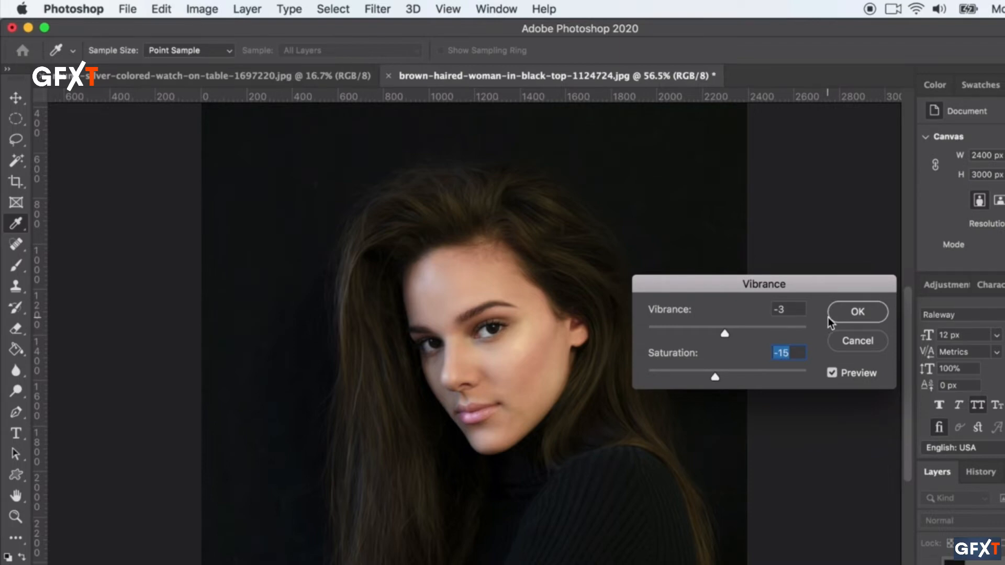
left_click(856, 314)
key("v")
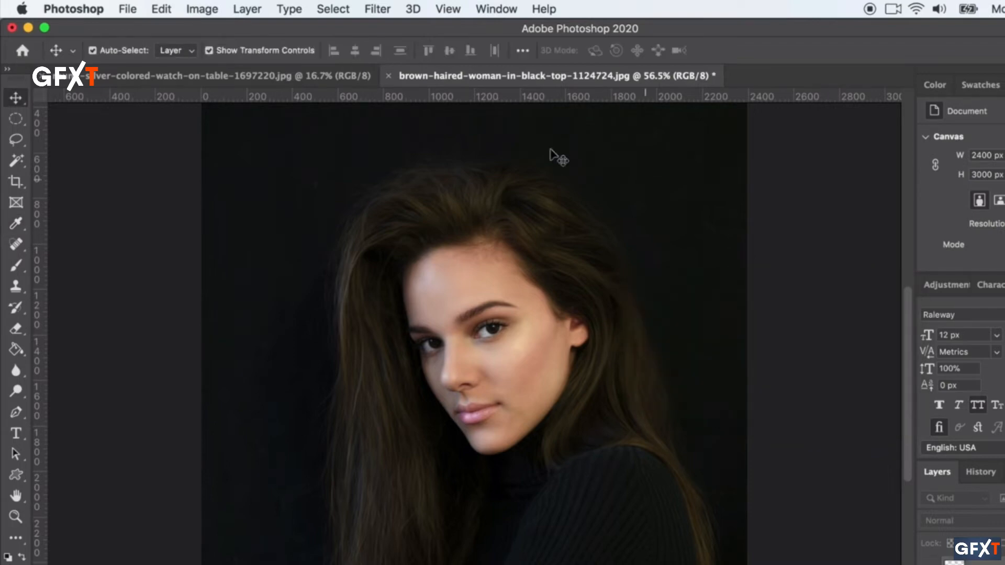
Start a Color Balance adjustment on the portrait and set the midtones to +21 cyan-red and +33 yellow-blue
left_click(190, 8)
mouse_move(230, 53)
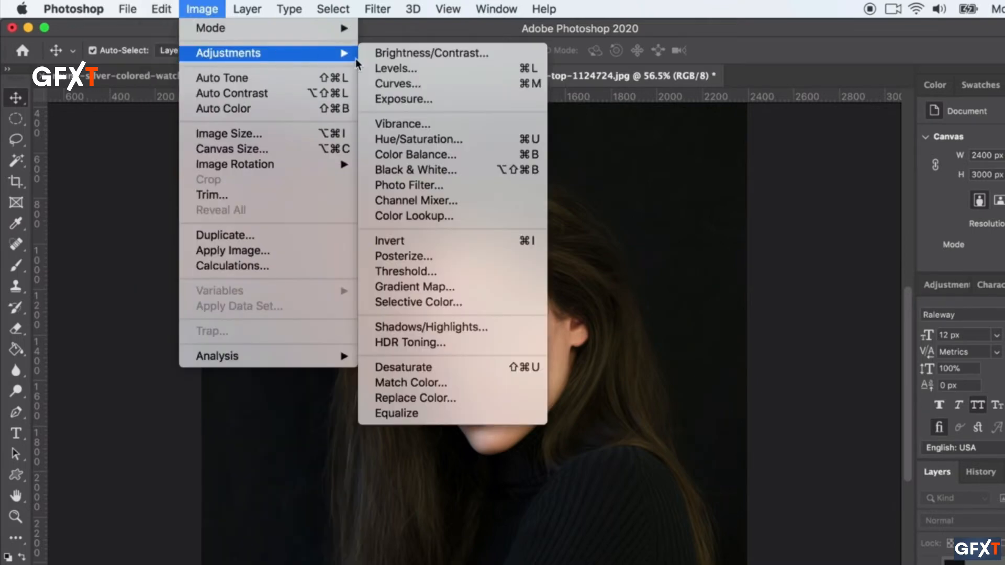
left_click(429, 154)
left_click_drag(746, 233, 706, 259)
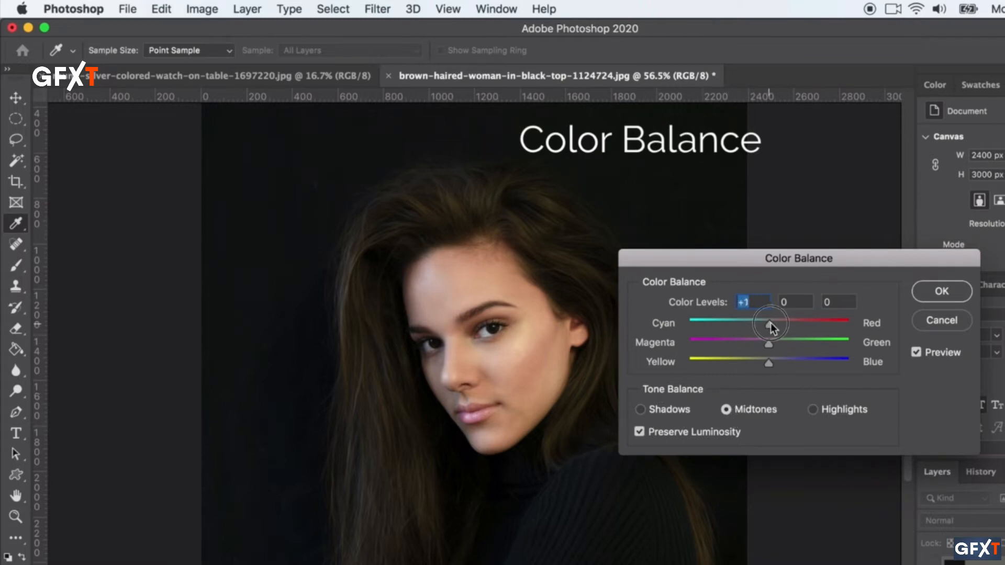
left_click_drag(771, 322, 786, 323)
left_click_drag(775, 362, 794, 360)
left_click_drag(696, 258, 742, 213)
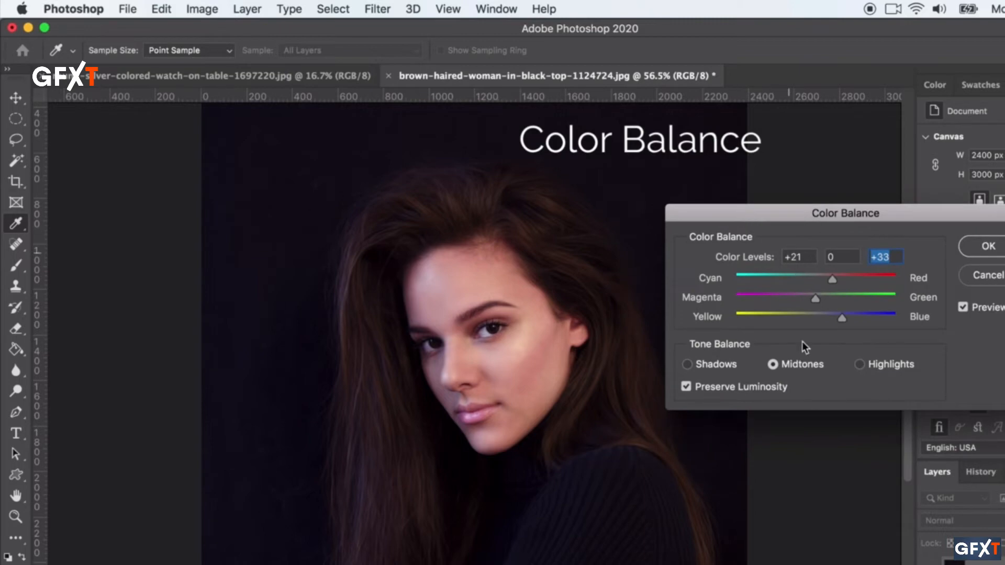
Set the Color Balance highlights to -8 cyan-red and +17 yellow-blue
left_click(859, 365)
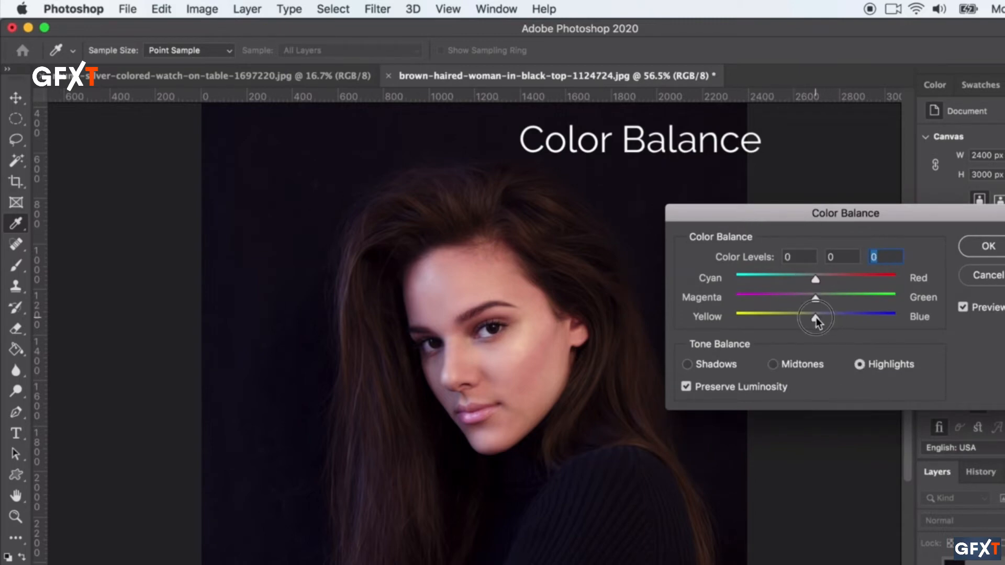
left_click_drag(815, 317, 830, 318)
mouse_move(815, 278)
left_mouse_down()
mouse_move(826, 278)
mouse_move(809, 278)
left_mouse_up()
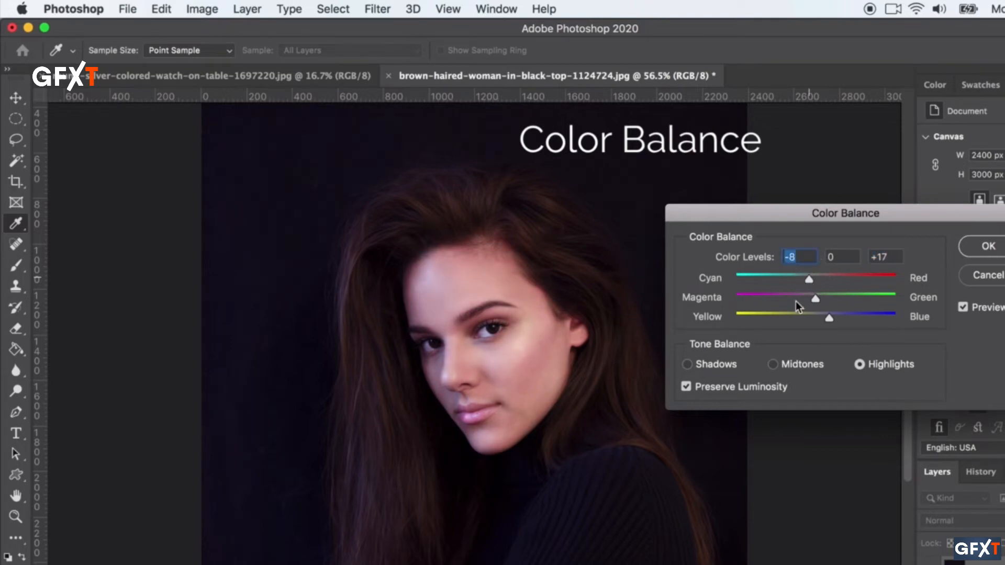
Test the shadows at +4 yellow-blue, then bring both shadow levels back close to neutral
left_click(686, 364)
mouse_move(816, 317)
left_mouse_down()
mouse_move(831, 316)
mouse_move(819, 317)
left_mouse_up()
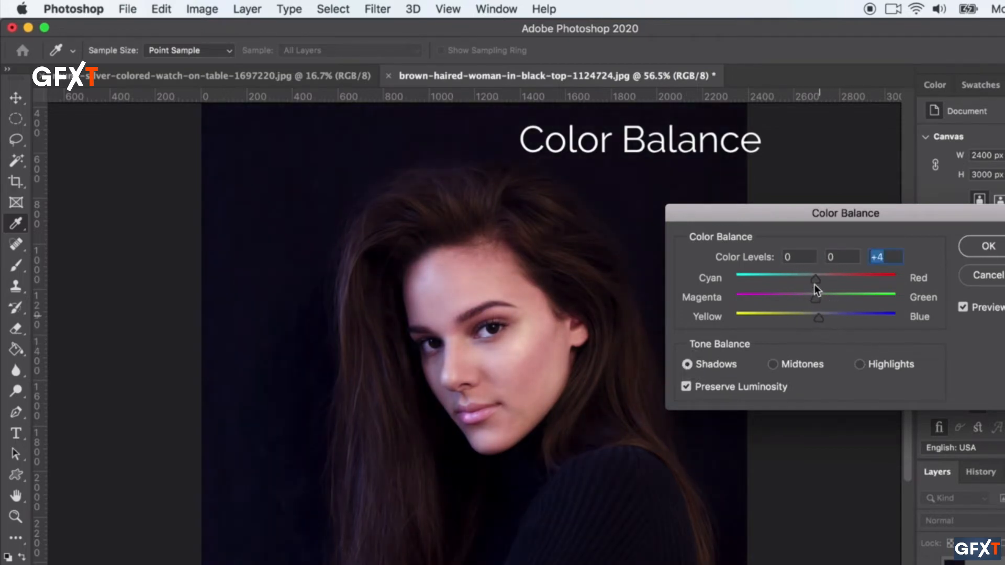
left_click_drag(813, 278, 816, 279)
left_click_drag(819, 319, 816, 318)
Reduce the blue and cyan shifts in the Color Balance highlights
left_click(860, 365)
left_click_drag(828, 319, 821, 319)
left_click_drag(809, 278, 811, 281)
Set the midtones to +8 cyan-red and +31 yellow-blue
left_click(773, 365)
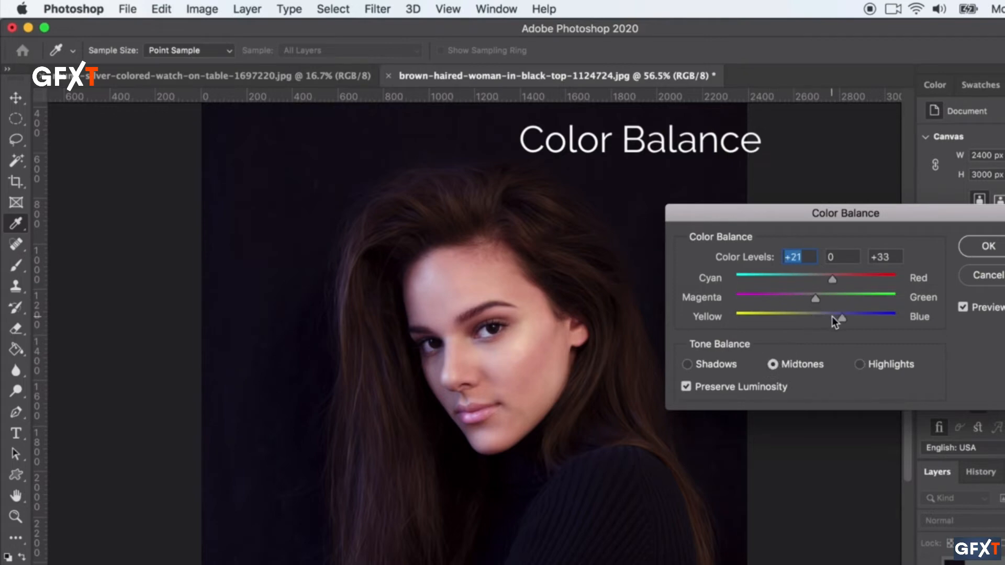
left_click(831, 316)
left_click_drag(833, 281, 822, 283)
left_click_drag(839, 317, 841, 322)
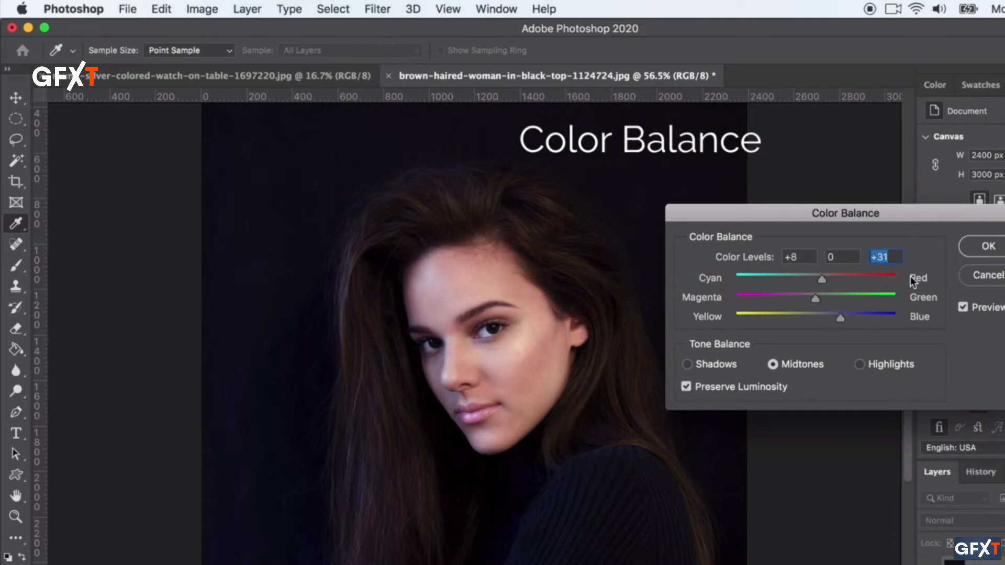
Set the shadows to +1 cyan-red and +1 yellow-blue and apply the Color Balance adjustment
left_click(701, 365)
mouse_move(816, 318)
left_mouse_down()
mouse_move(832, 322)
mouse_move(807, 321)
mouse_move(816, 323)
left_mouse_up()
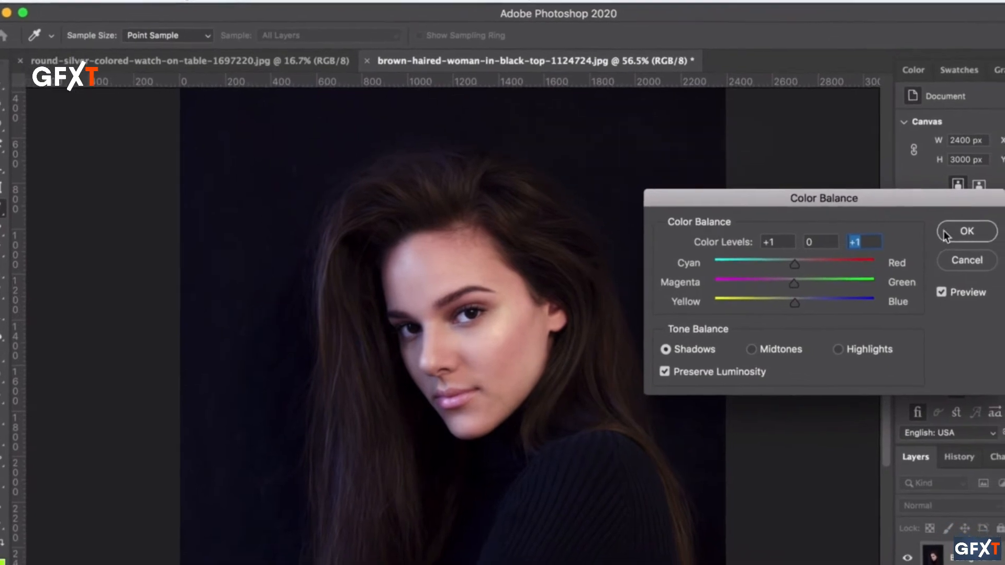
left_click(983, 247)
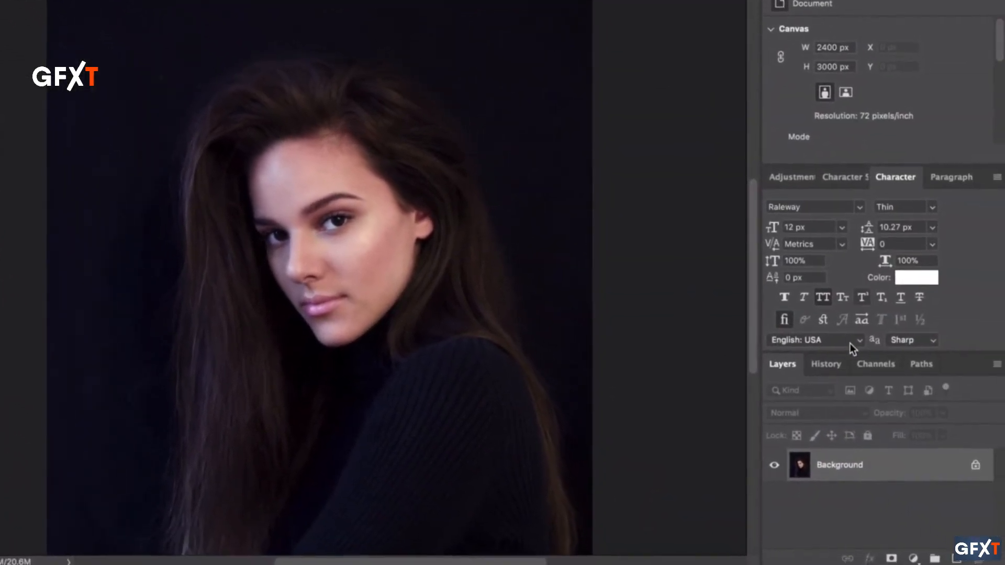
Compare the original portrait with its Brightness/Contrast, Vibrance and Color Balance history states, ending on the Color Balance state
left_click(851, 379)
left_click(816, 457)
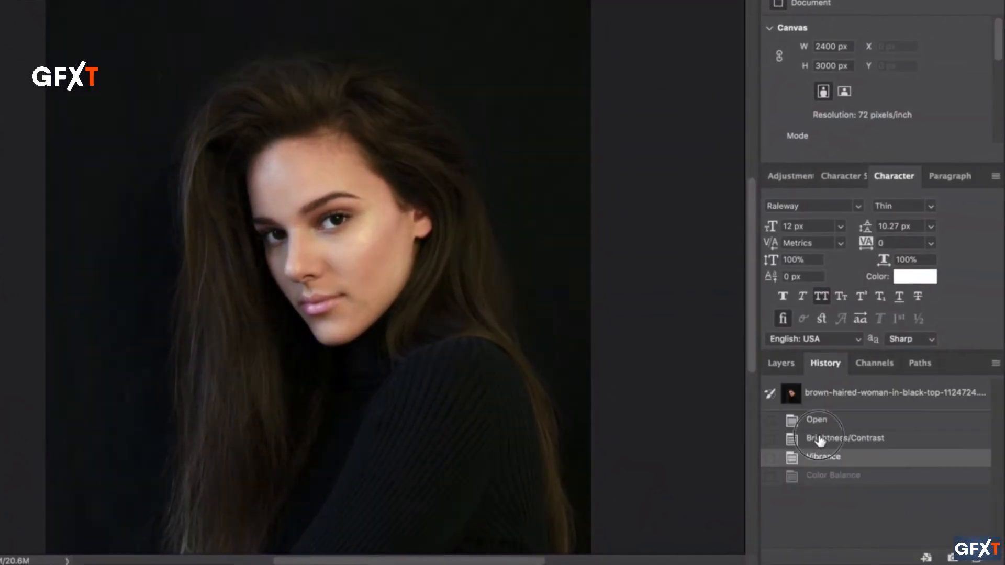
left_click(819, 405)
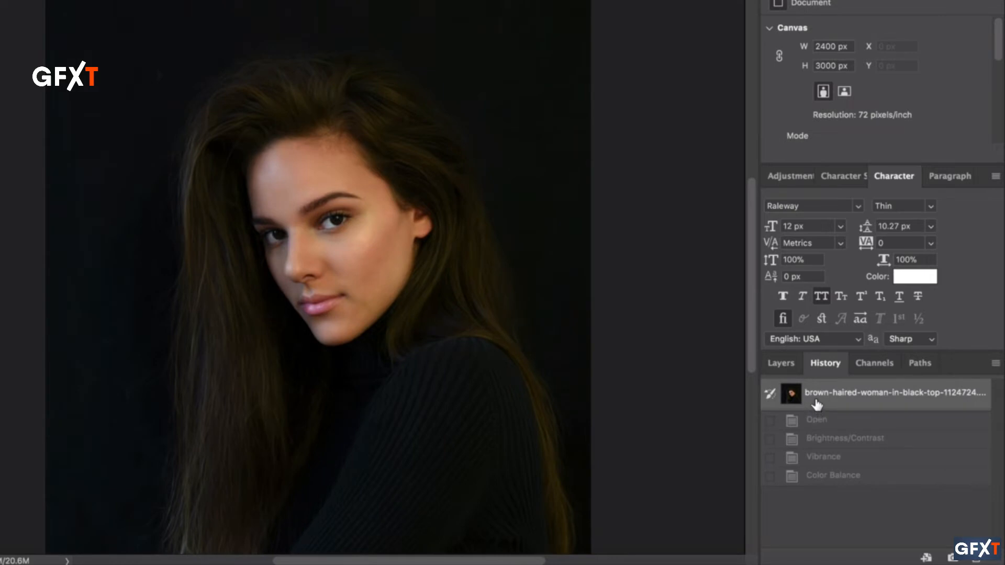
left_click(818, 419)
left_click(820, 440)
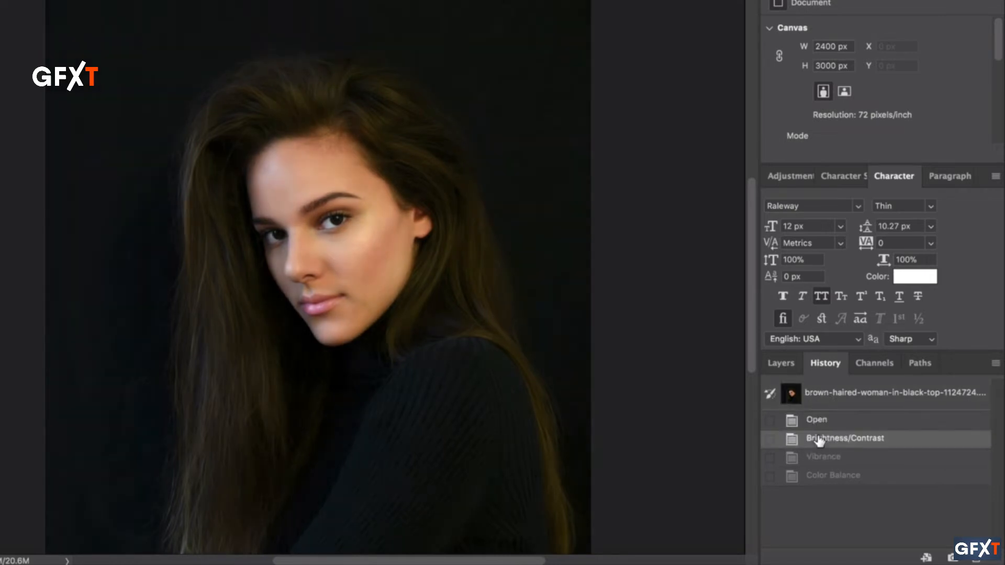
left_click(824, 458)
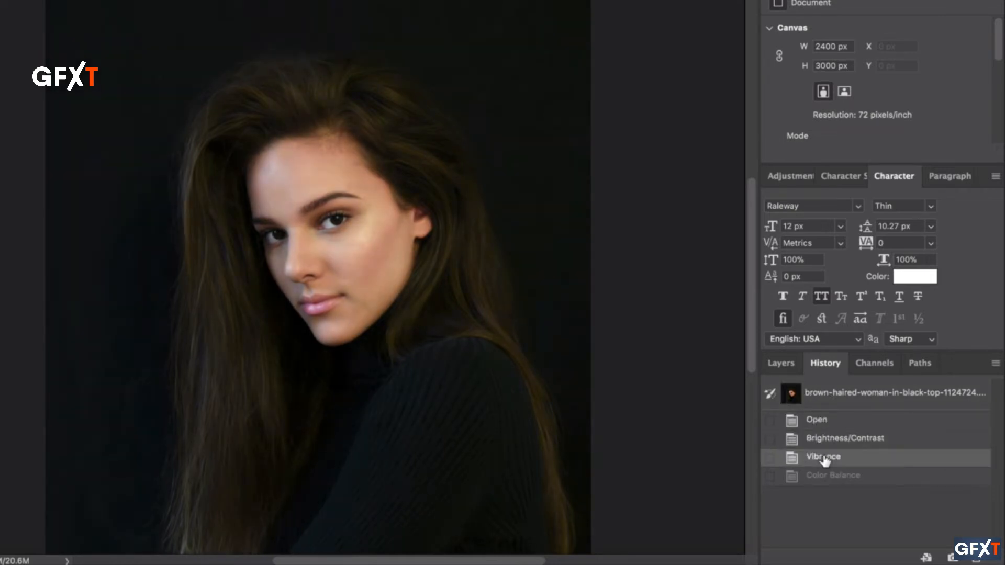
left_click(829, 479)
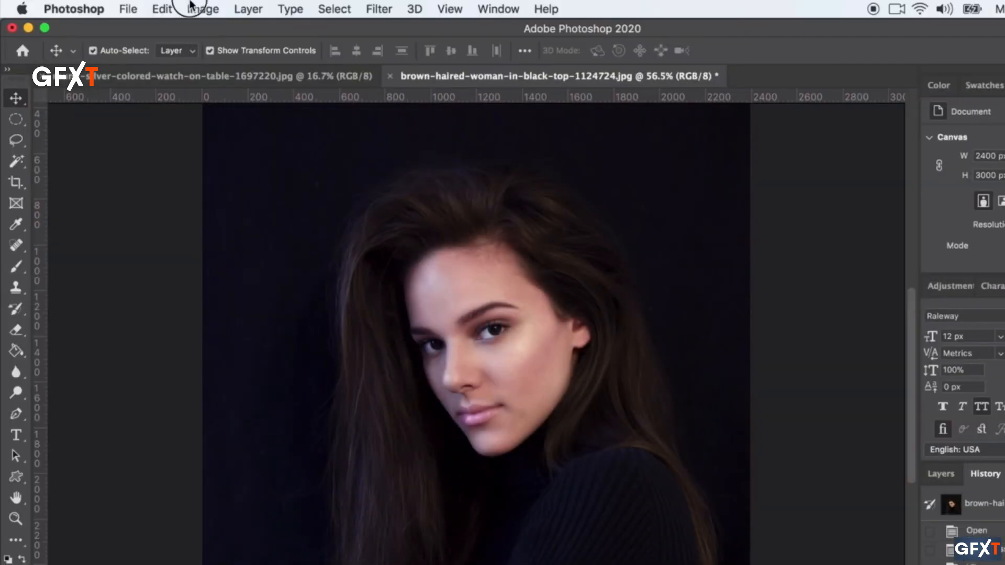
Try a Black & White adjustment on the portrait with reds at 47%, yellows at 76% and greens at 32%
left_click(194, 8)
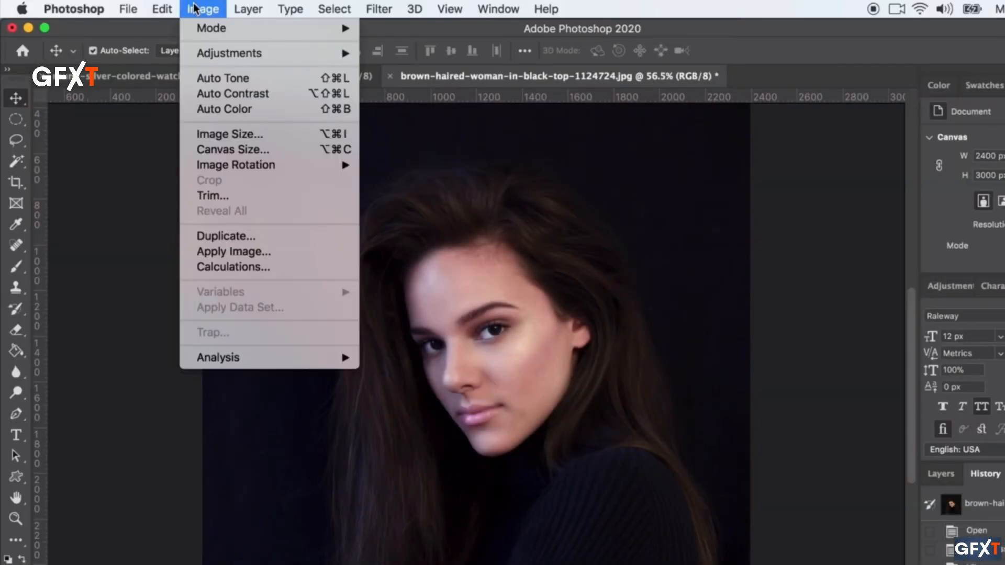
mouse_move(205, 53)
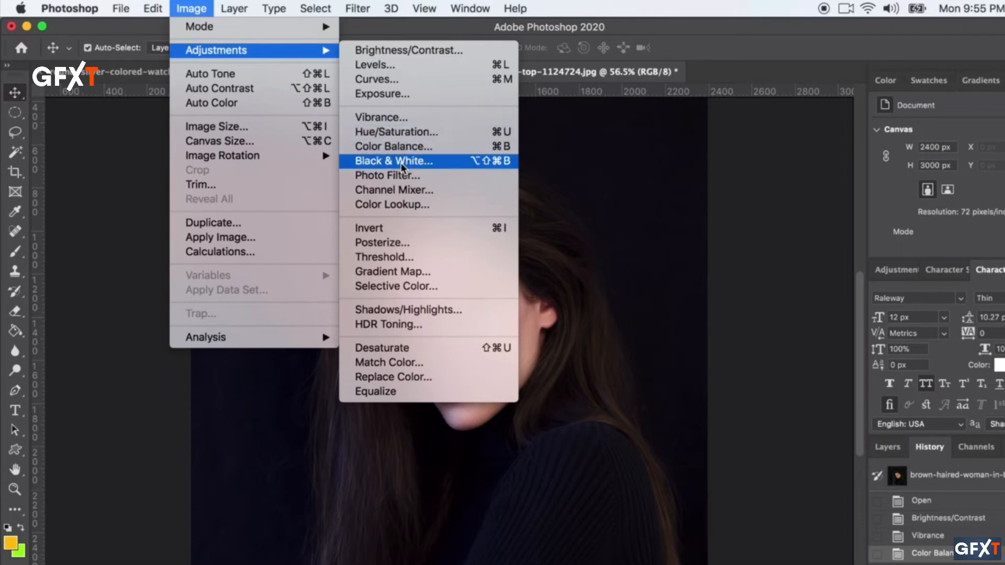
mouse_move(262, 26)
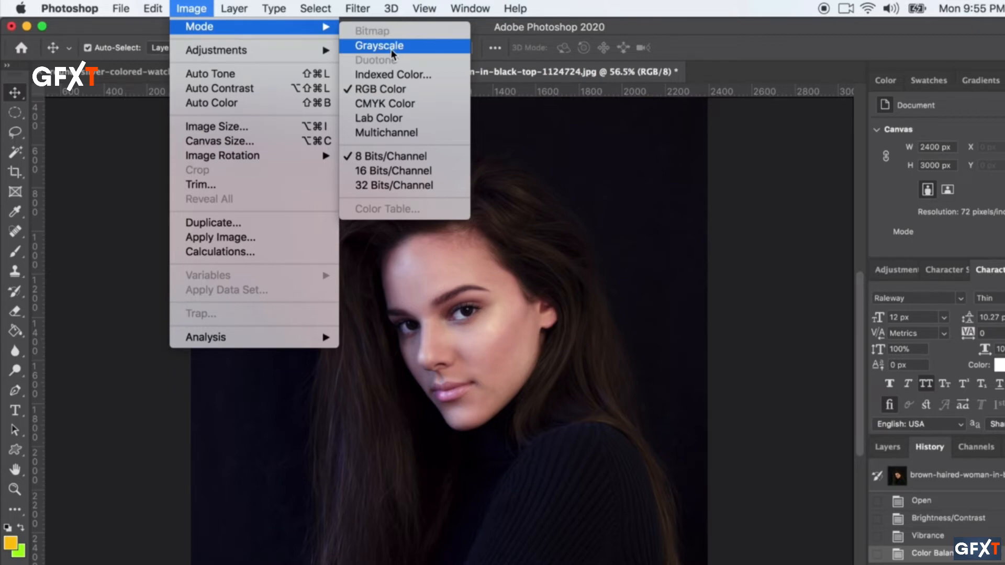
mouse_move(292, 50)
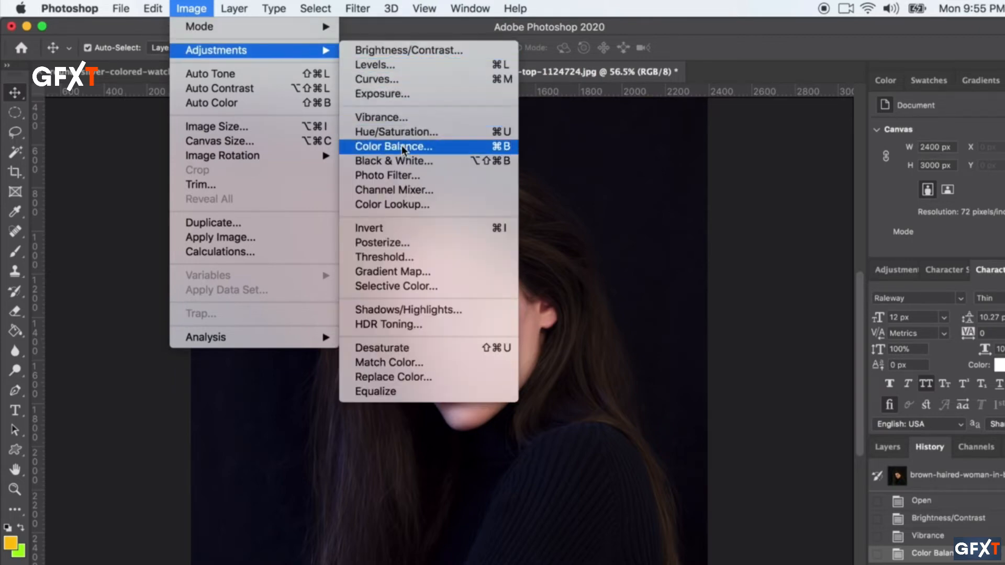
left_click(400, 160)
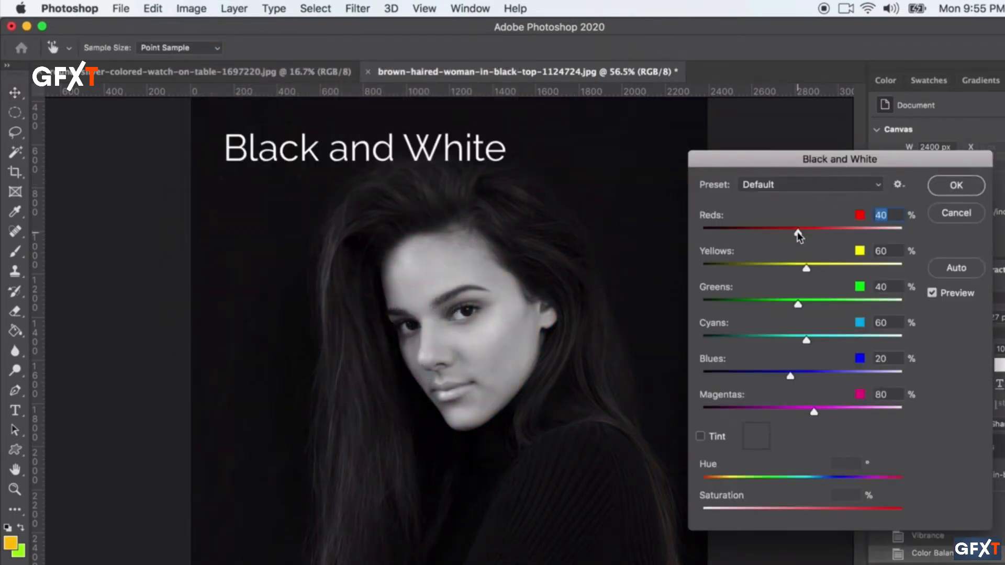
mouse_move(799, 235)
left_mouse_down()
mouse_move(779, 231)
mouse_move(824, 237)
mouse_move(784, 232)
mouse_move(802, 233)
left_mouse_up()
mouse_move(800, 231)
left_mouse_down()
mouse_move(813, 234)
mouse_move(790, 234)
mouse_move(801, 232)
left_mouse_up()
left_click_drag(806, 268, 812, 269)
mouse_move(798, 304)
left_mouse_down()
mouse_move(782, 305)
mouse_move(814, 304)
mouse_move(796, 303)
left_mouse_up()
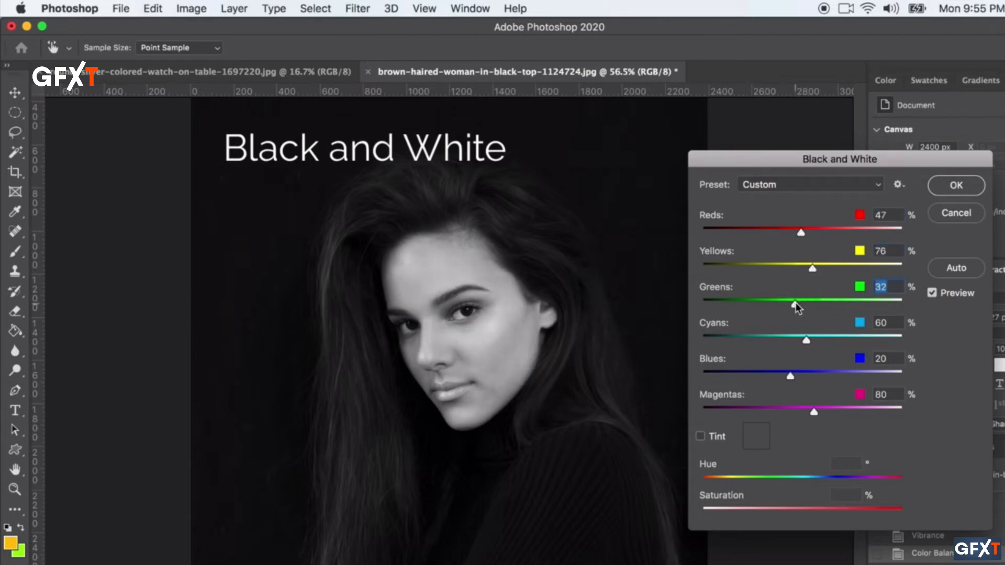
Test the Black & White conversion with cyans at 62% and blues at 64%, then cancel the adjustment
left_click_drag(793, 339, 878, 340)
left_click(878, 340)
left_click_drag(878, 341, 808, 341)
left_click_drag(811, 376, 810, 377)
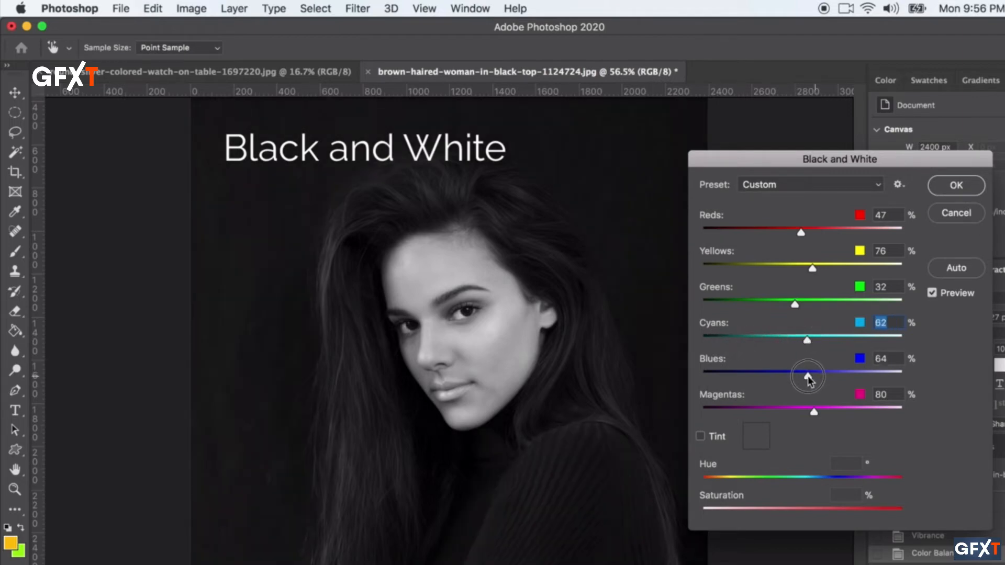
left_click(954, 213)
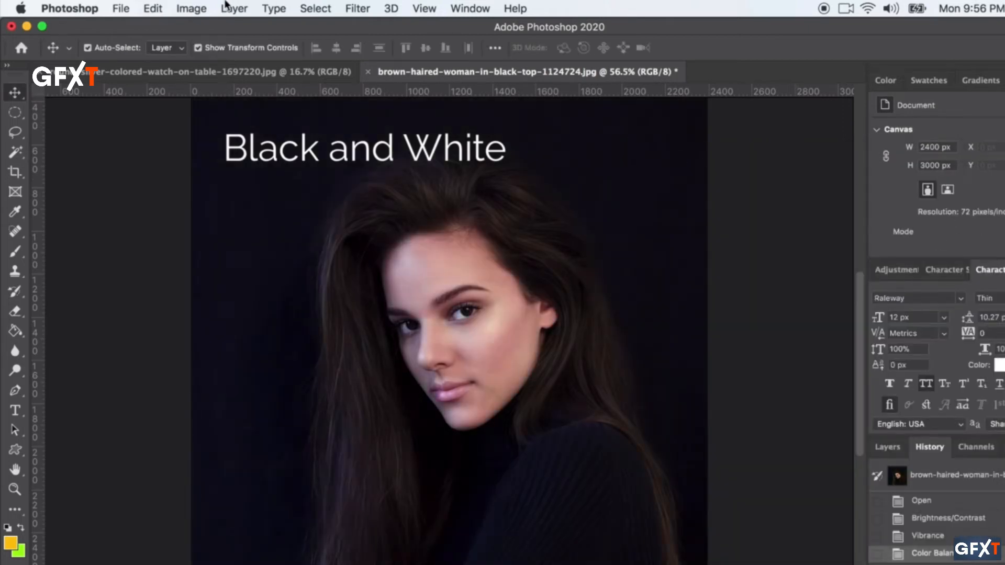
Try a Photo Filter on the portrait using Warming Filter (85) at 100% density
left_click(195, 7)
mouse_move(246, 50)
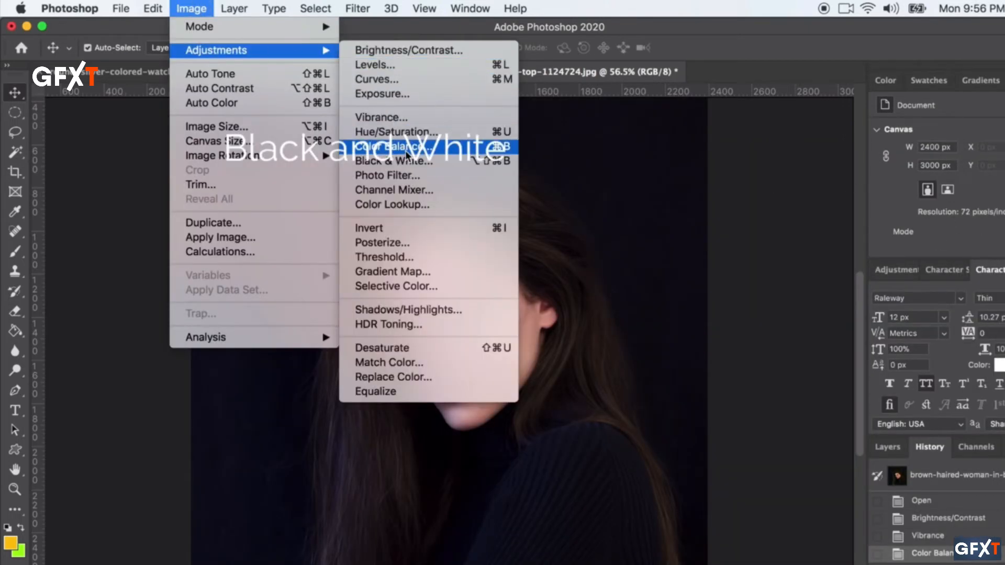
left_click(394, 176)
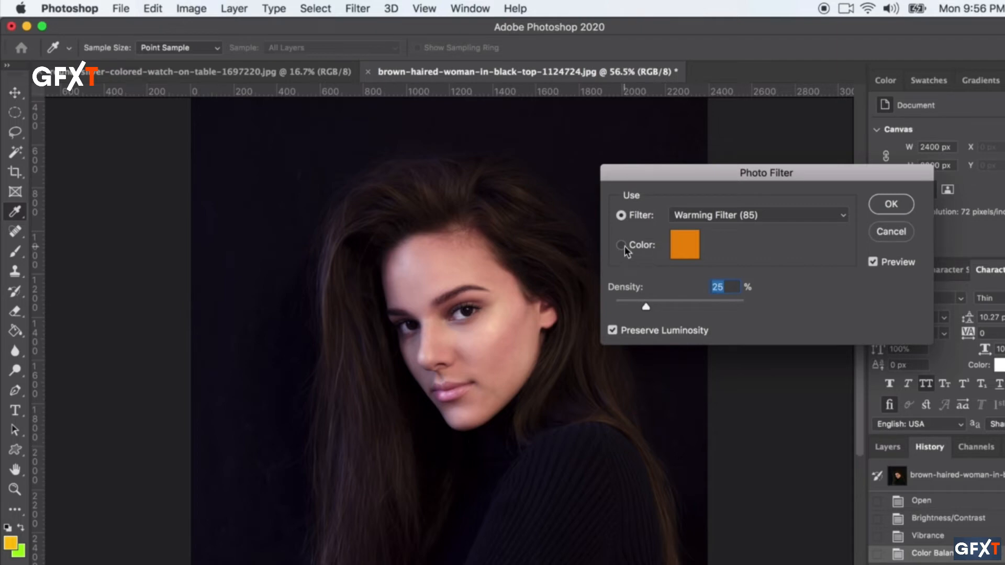
left_click(722, 215)
left_click(722, 215)
left_click(751, 215)
left_click(740, 194)
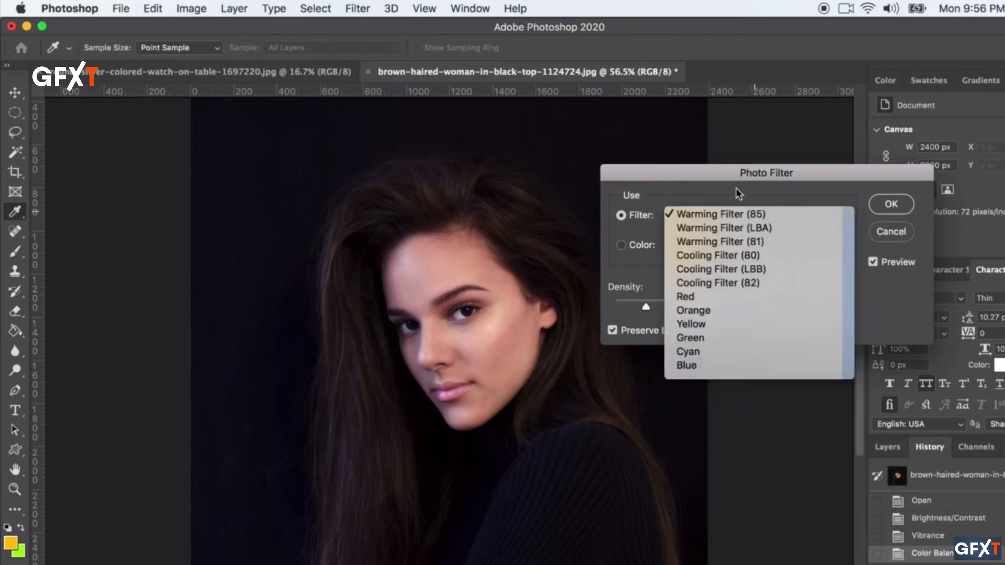
left_click_drag(647, 308, 754, 306)
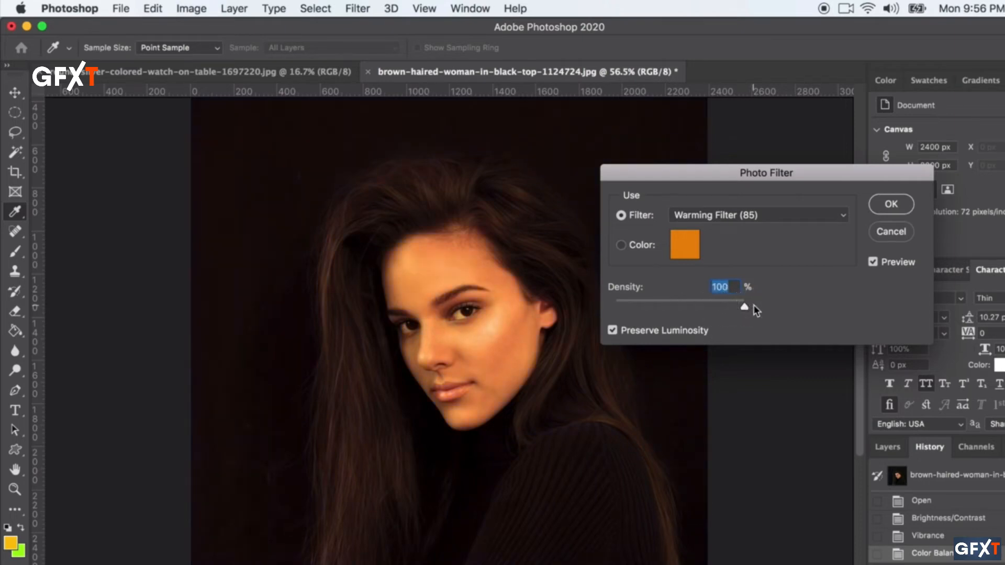
Test the Sepia and Deep Blue photo filters on the portrait at 100% density
left_click(705, 215)
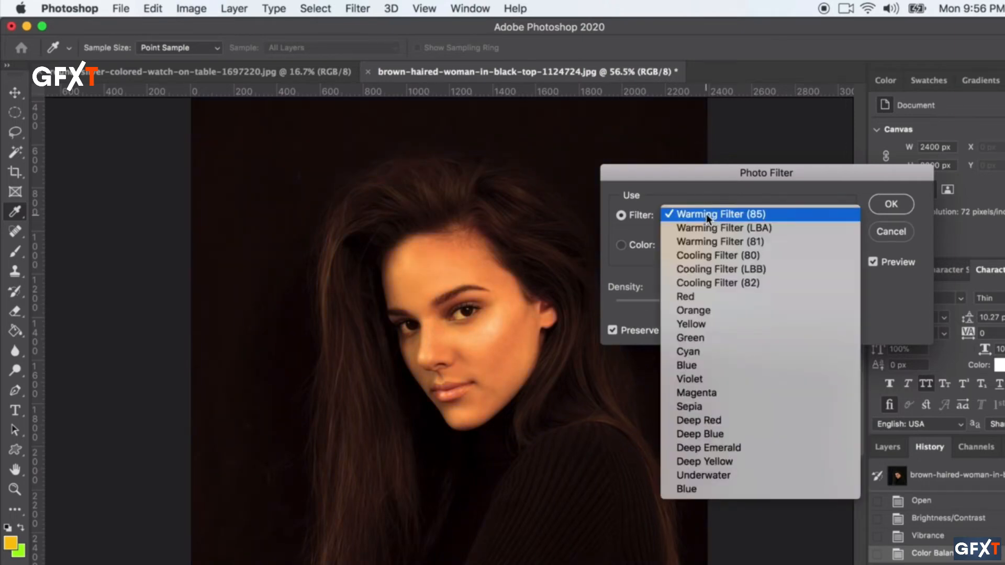
left_click(718, 407)
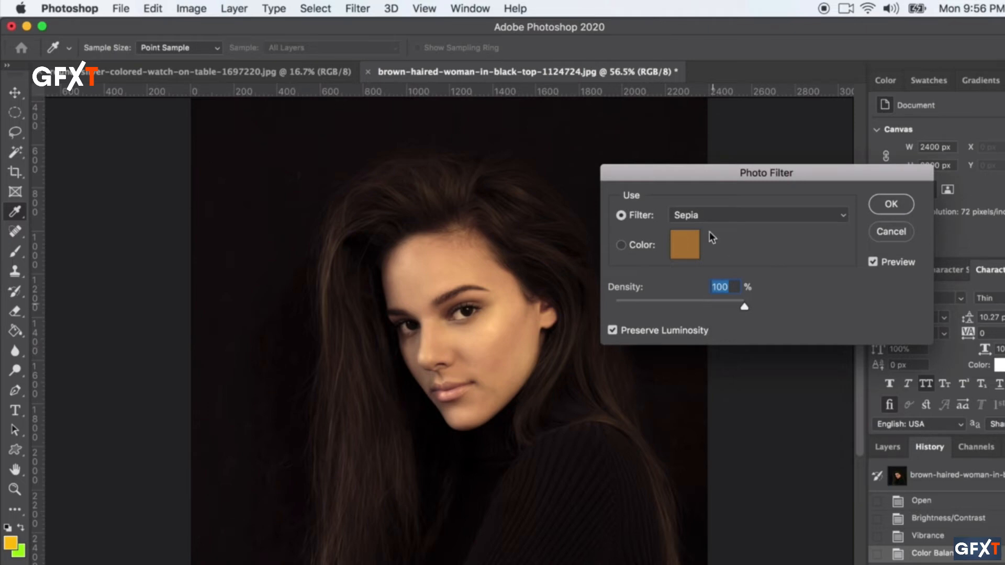
left_click(726, 215)
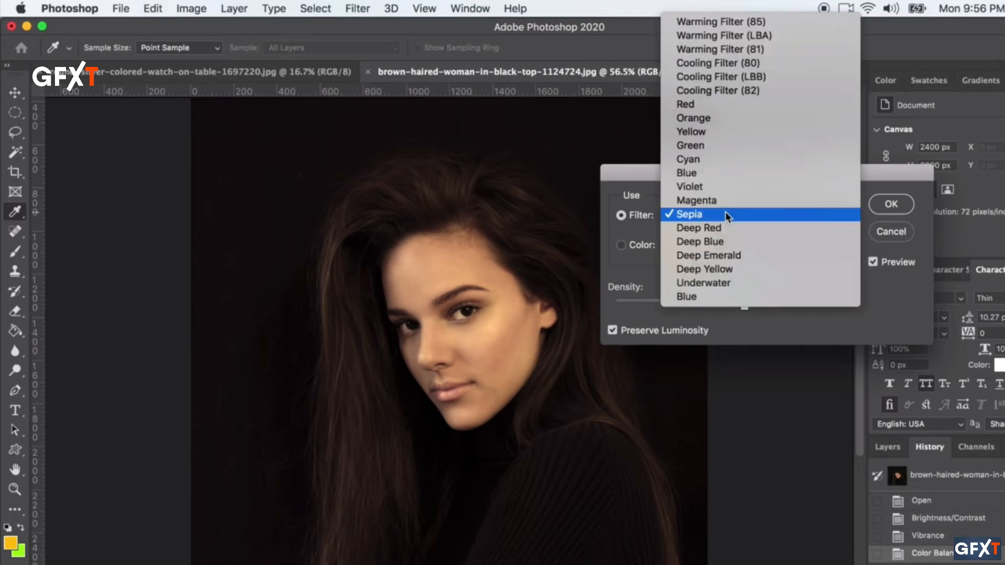
left_click(724, 214)
left_click(728, 216)
left_click(705, 255)
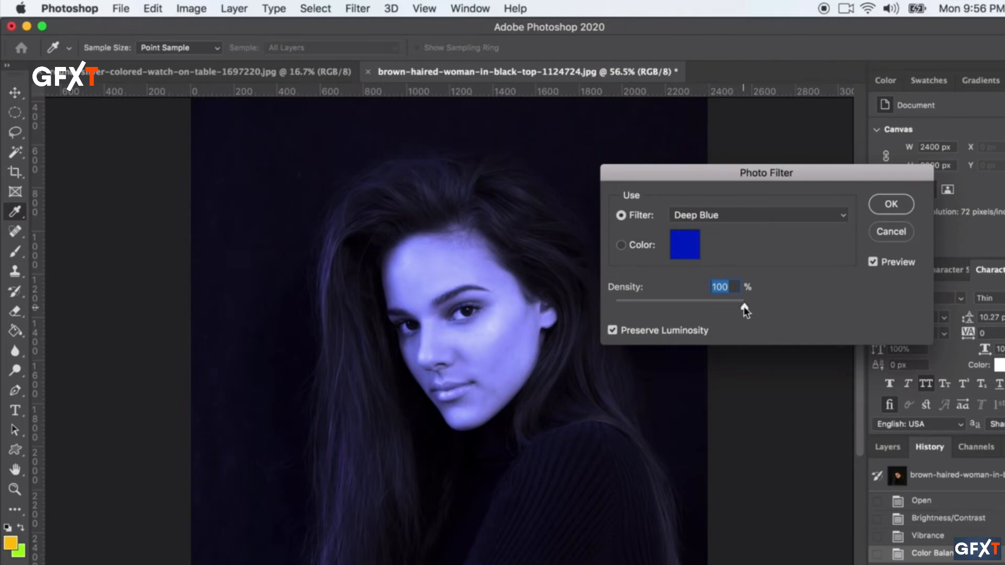
Lower the filter density to 24%, test Cooling Filter (80), and cancel the Photo Filter adjustment
left_click_drag(744, 311, 649, 308)
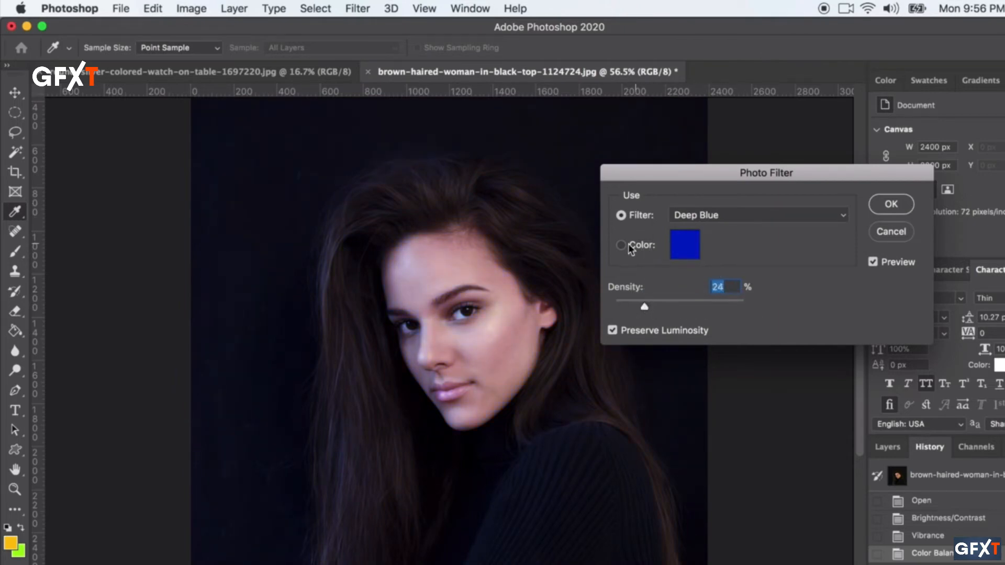
left_click(681, 216)
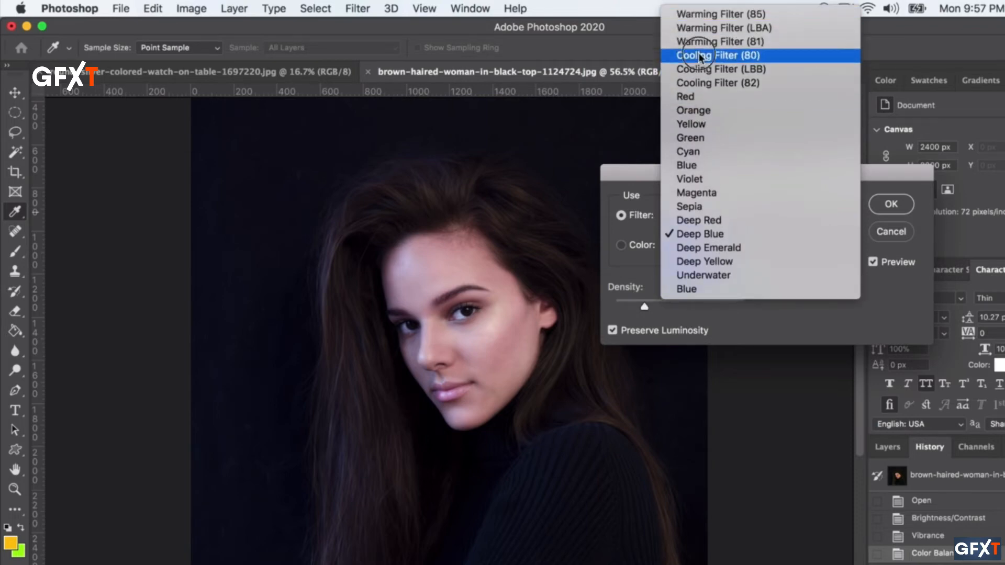
left_click(701, 55)
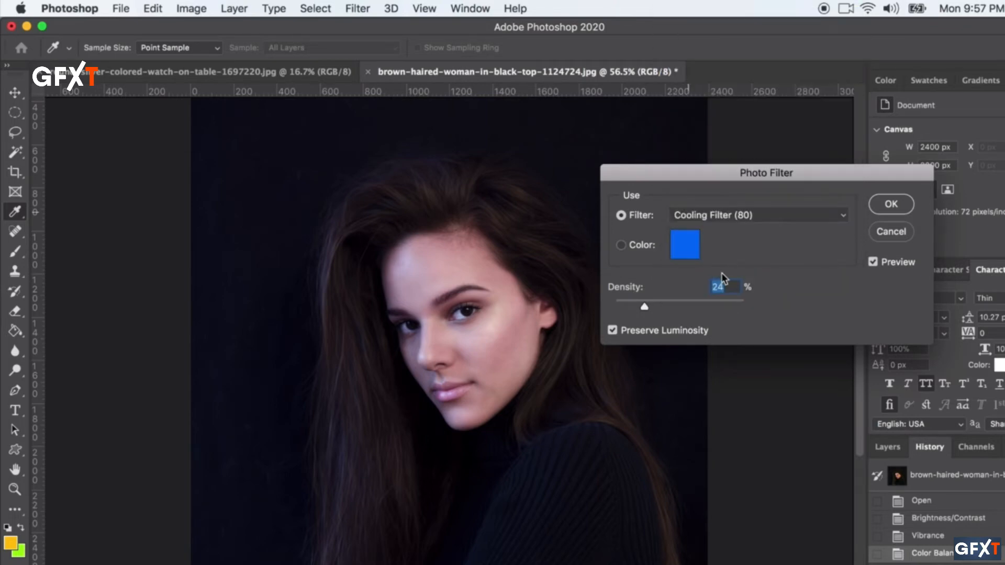
left_click(890, 231)
Start a Selective Color adjustment on the portrait and set Reds to cyan -4%, magenta -2%, yellow -50% and black about -34%
left_click(191, 8)
mouse_move(316, 50)
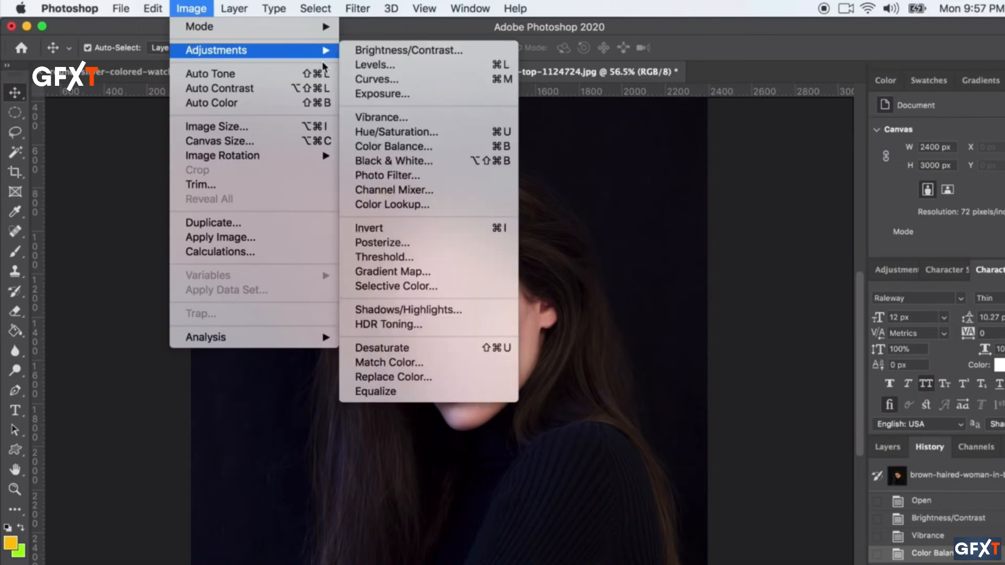
left_click(437, 287)
left_click_drag(348, 211, 812, 181)
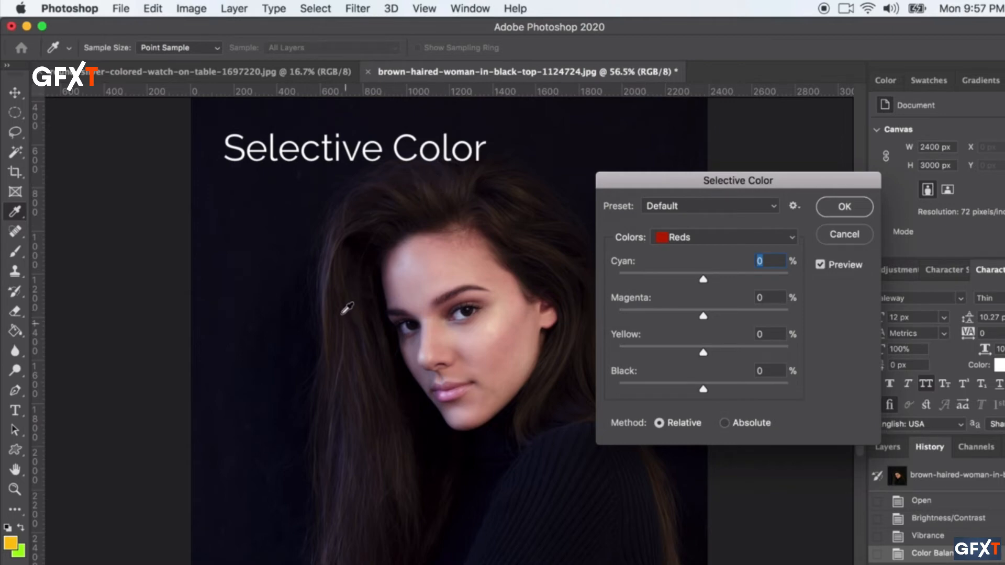
left_click(723, 236)
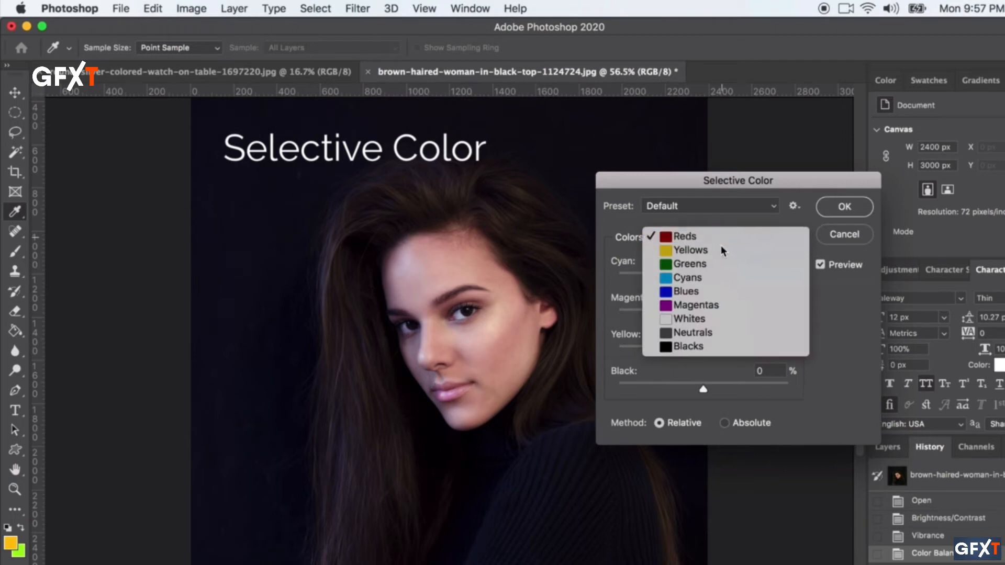
left_click(721, 244)
left_click(704, 238)
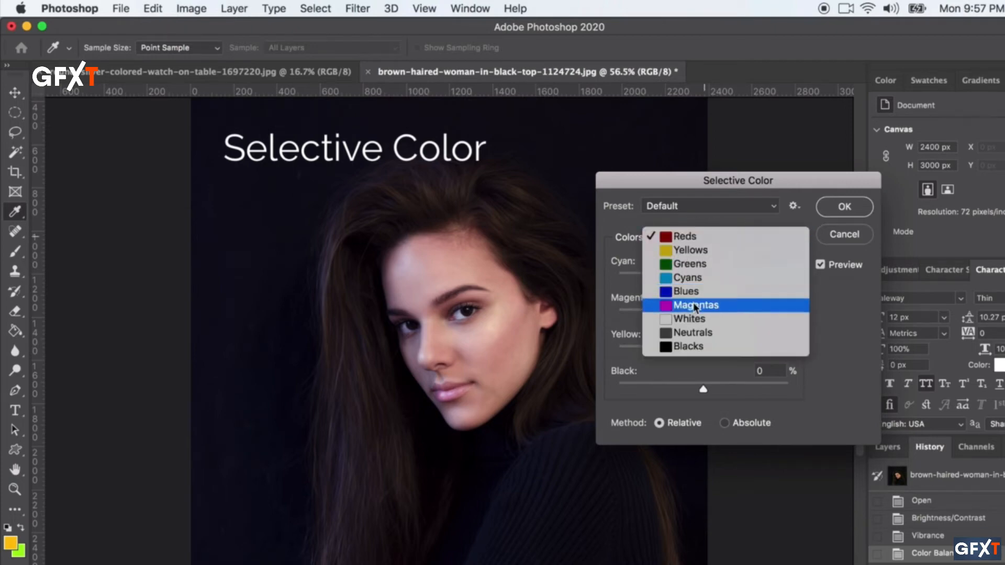
left_click(690, 238)
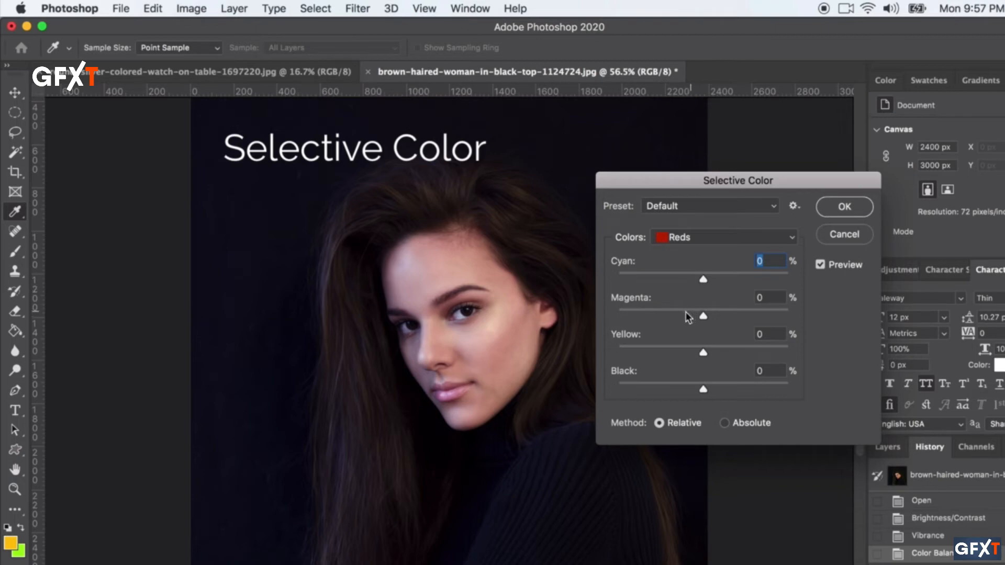
mouse_move(707, 280)
left_mouse_down()
mouse_move(684, 281)
mouse_move(735, 284)
mouse_move(701, 278)
left_mouse_up()
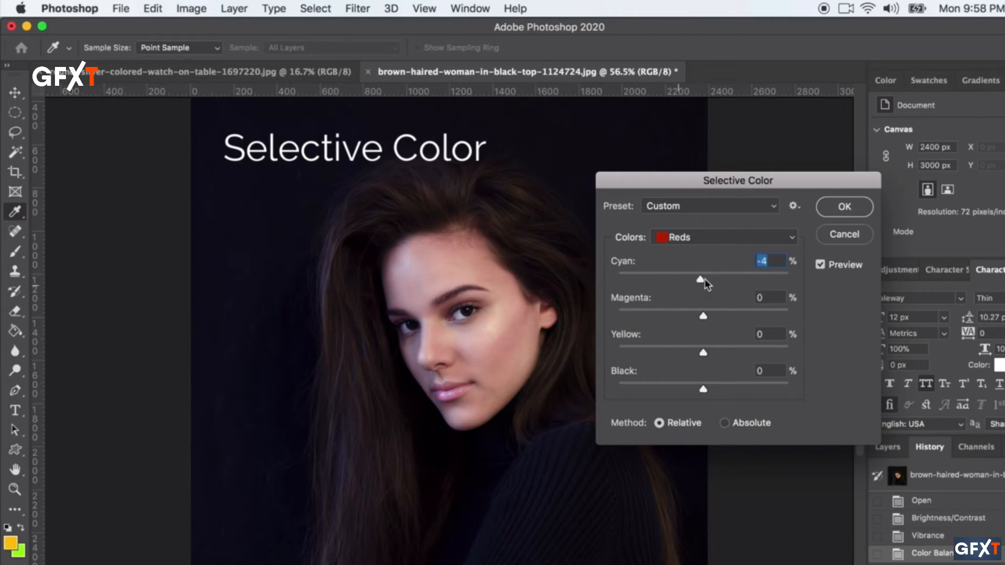
left_click_drag(703, 316, 617, 317)
left_click_drag(703, 353, 660, 351)
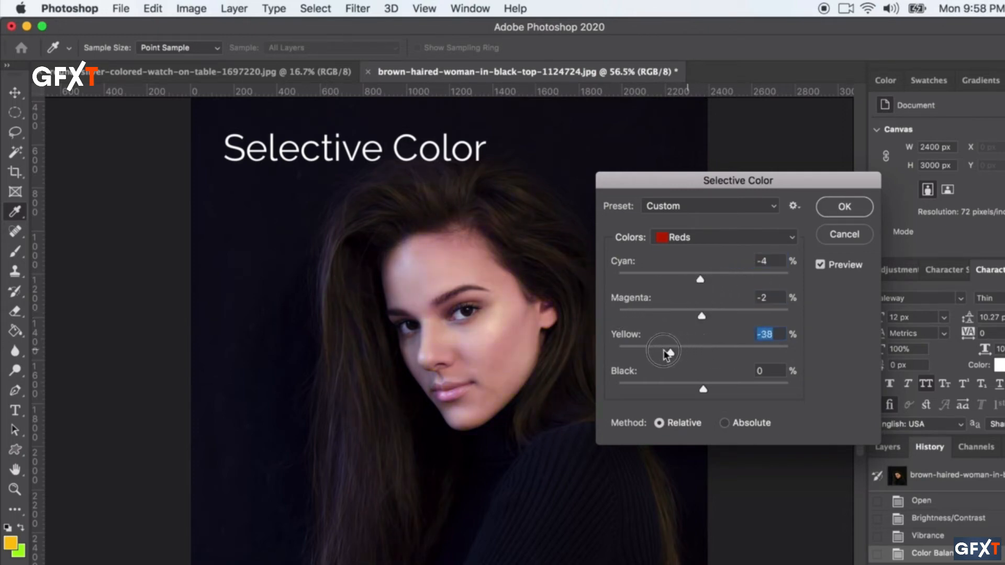
left_click_drag(705, 389, 691, 387)
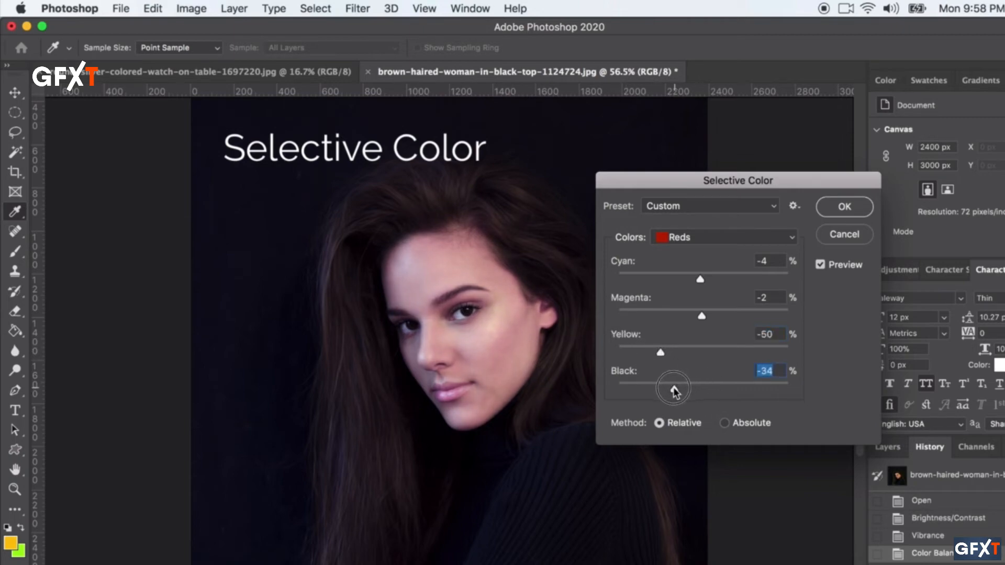
Adjust the Blacks in Selective Color to cyan -4%, magenta +2% and yellow +4%
left_click(675, 236)
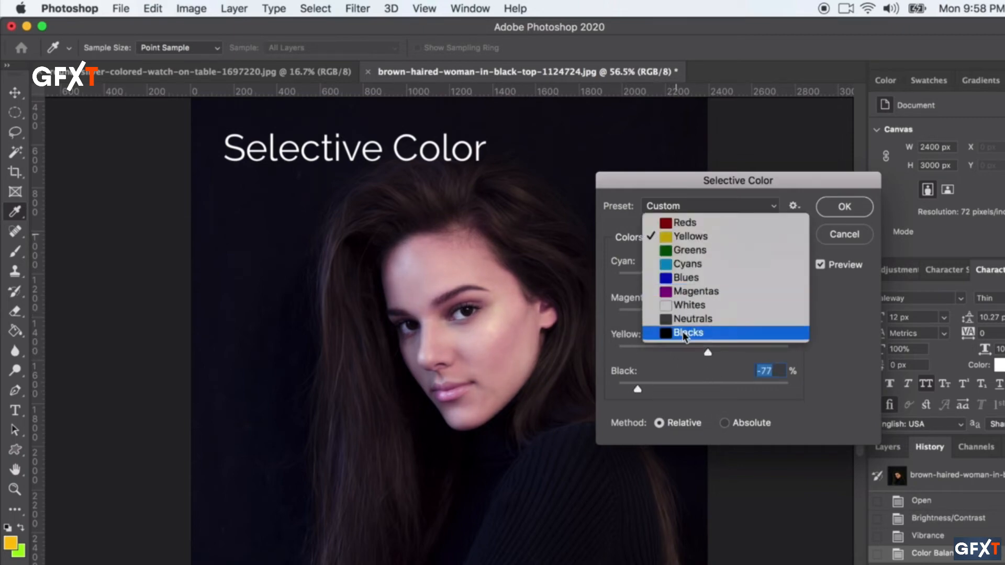
left_click(684, 334)
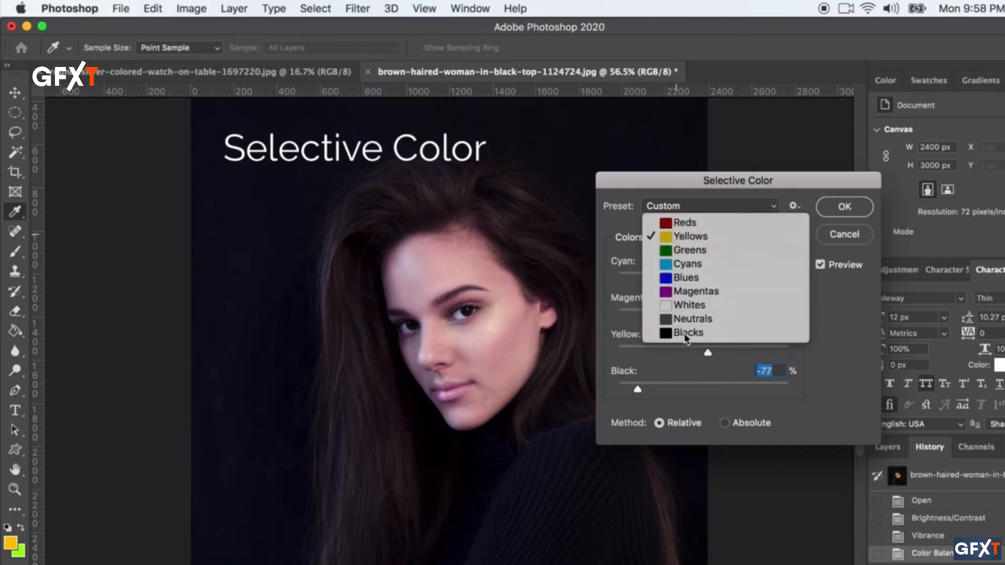
mouse_move(706, 279)
left_mouse_down()
mouse_move(723, 277)
mouse_move(690, 280)
mouse_move(702, 282)
left_mouse_up()
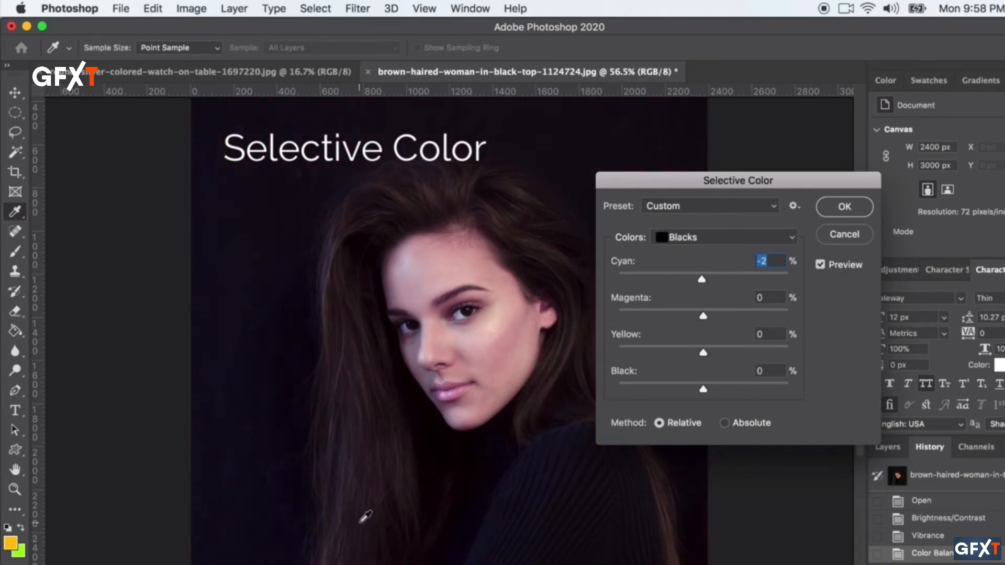
left_click(689, 237)
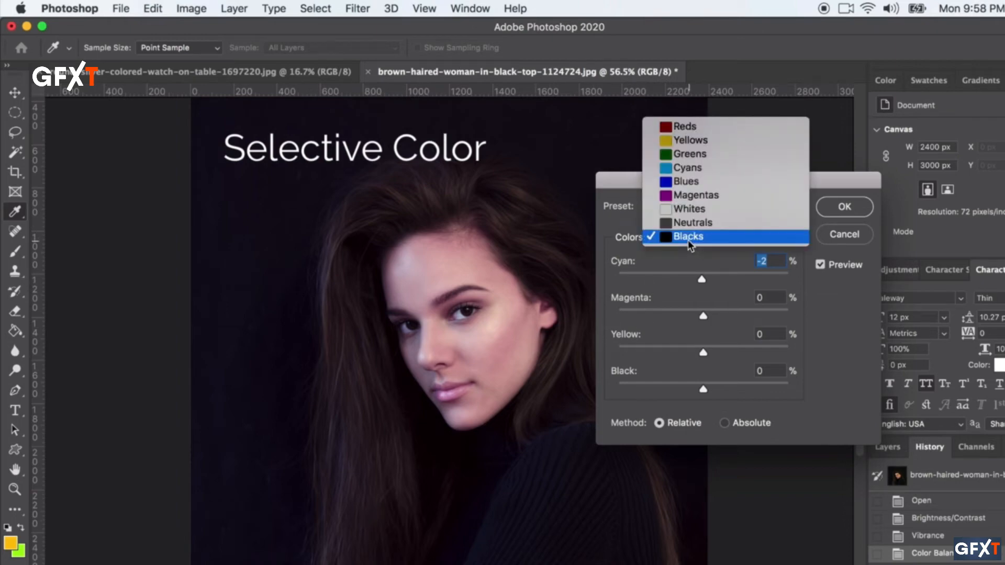
left_click(688, 240)
mouse_move(708, 276)
left_mouse_down()
mouse_move(693, 277)
mouse_move(731, 281)
mouse_move(701, 283)
left_mouse_up()
Set the Neutrals to cyan -2%, magenta -3%, yellow -5% and black -2%, and apply the Selective Color adjustment
left_click(680, 237)
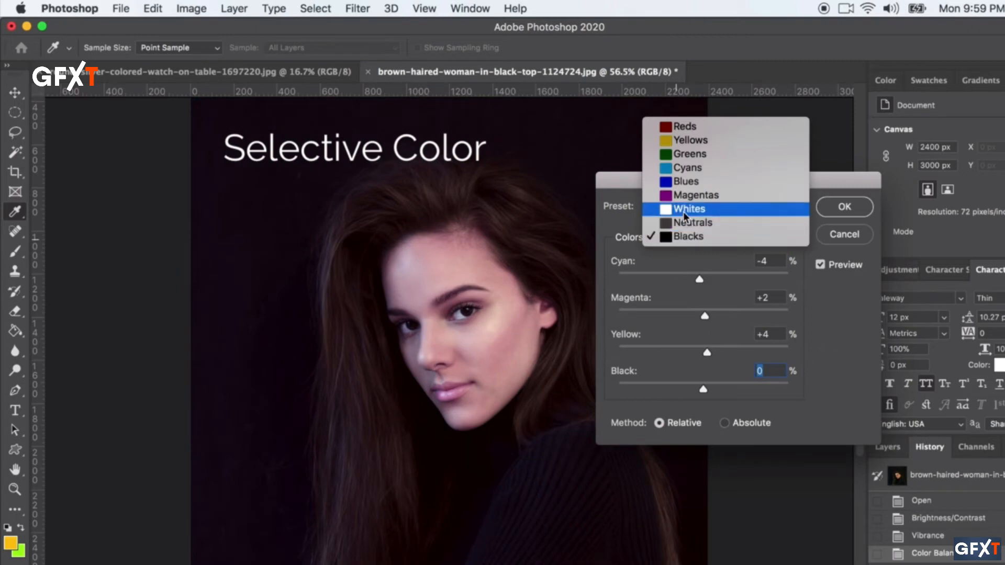
left_click(682, 225)
mouse_move(703, 389)
left_mouse_down()
mouse_move(718, 389)
mouse_move(702, 389)
left_mouse_up()
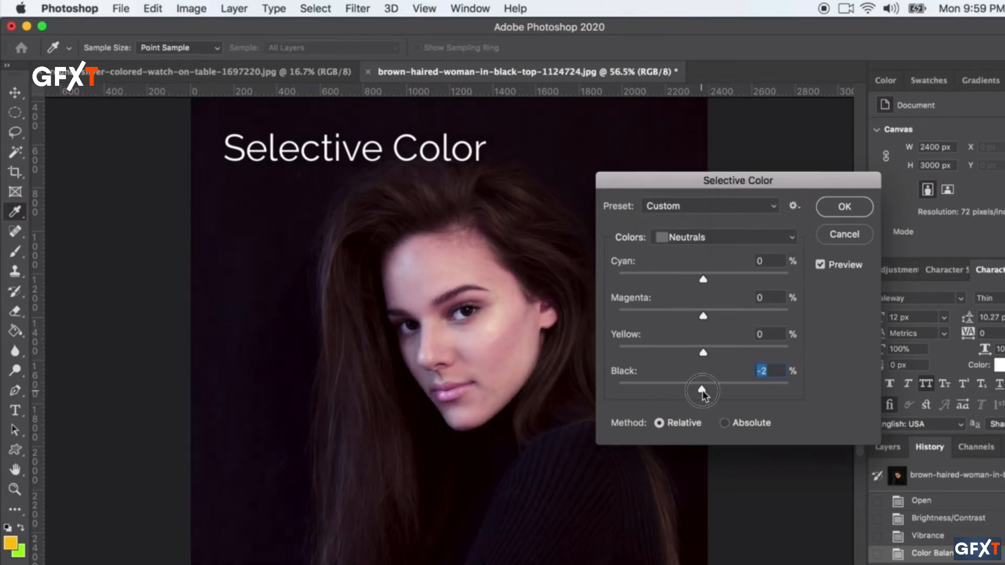
left_click_drag(703, 353, 698, 353)
left_click_drag(703, 316, 701, 315)
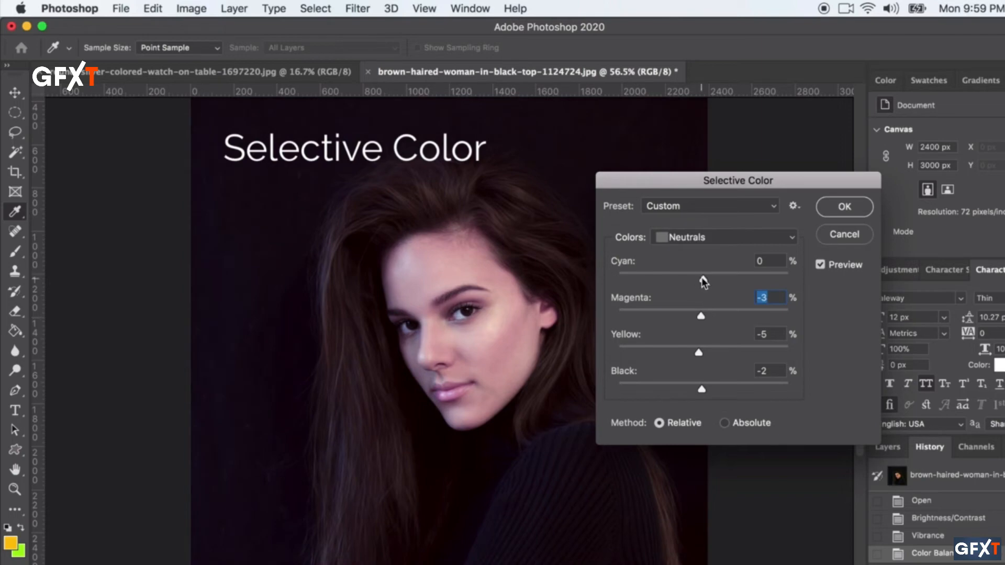
mouse_move(701, 278)
left_mouse_down()
mouse_move(714, 280)
mouse_move(701, 284)
left_mouse_up()
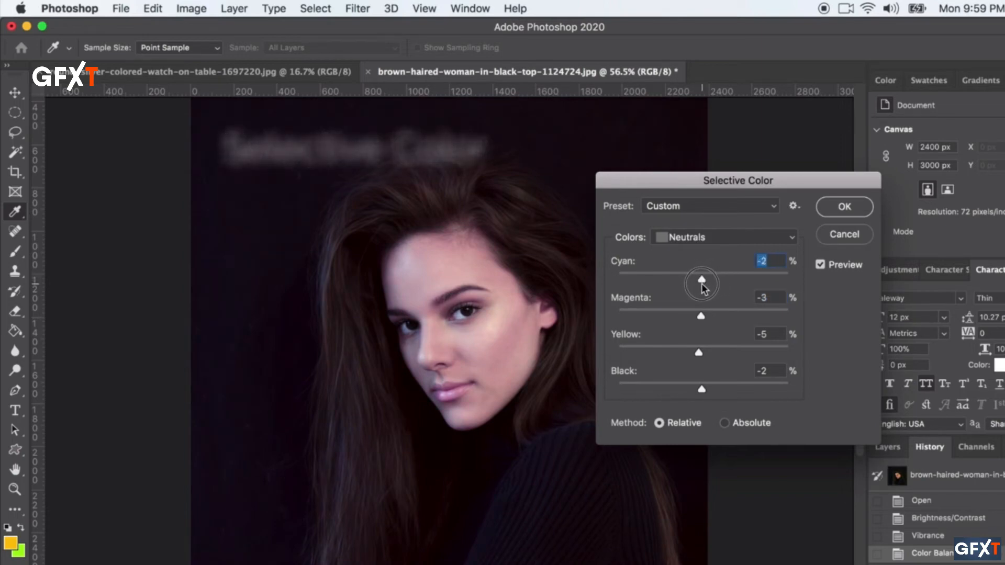
left_click(833, 209)
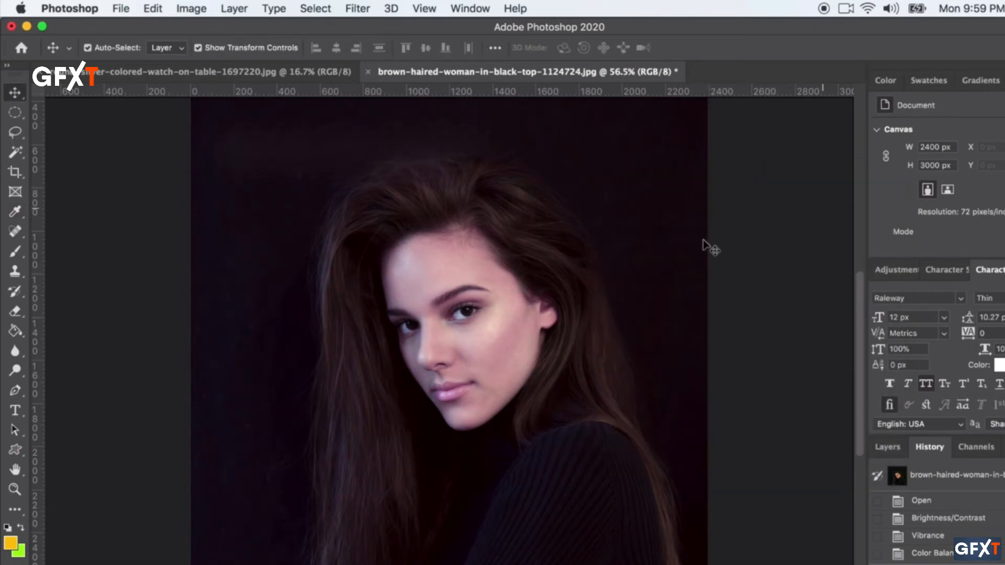
Start a Shadows/Highlights adjustment and set the shadows to amount 0%, tone 34% and radius 45 px
left_click(189, 7)
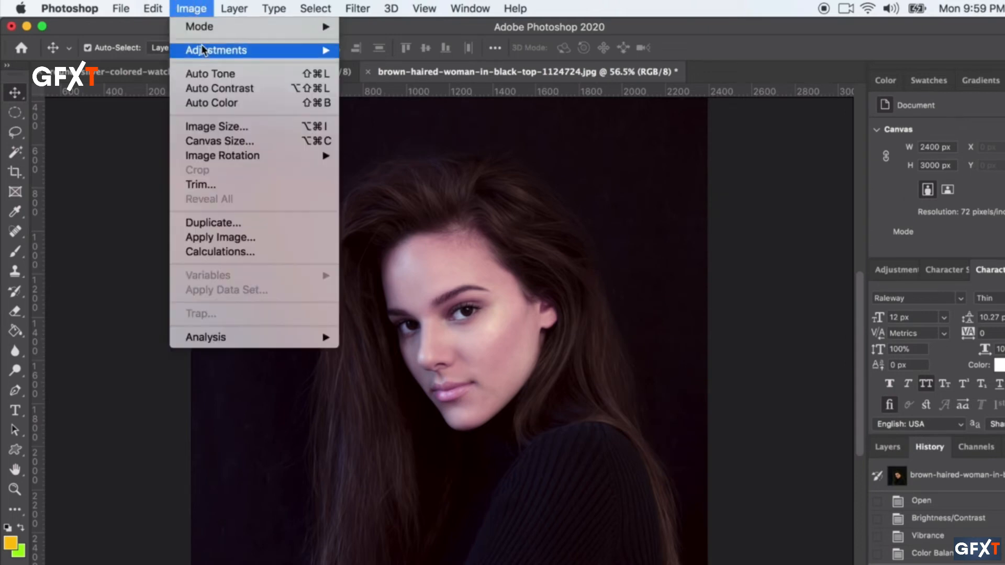
mouse_move(203, 50)
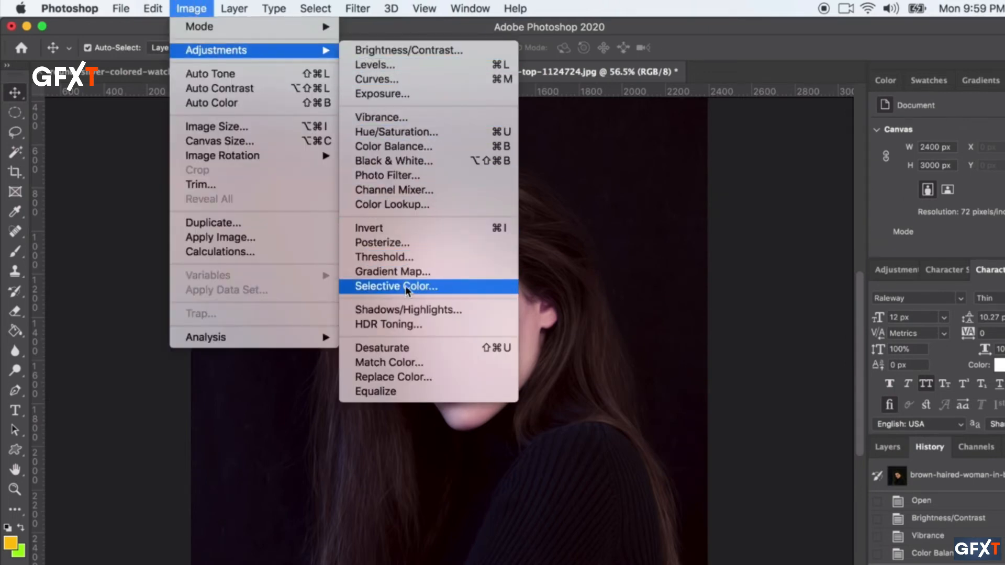
left_click(401, 311)
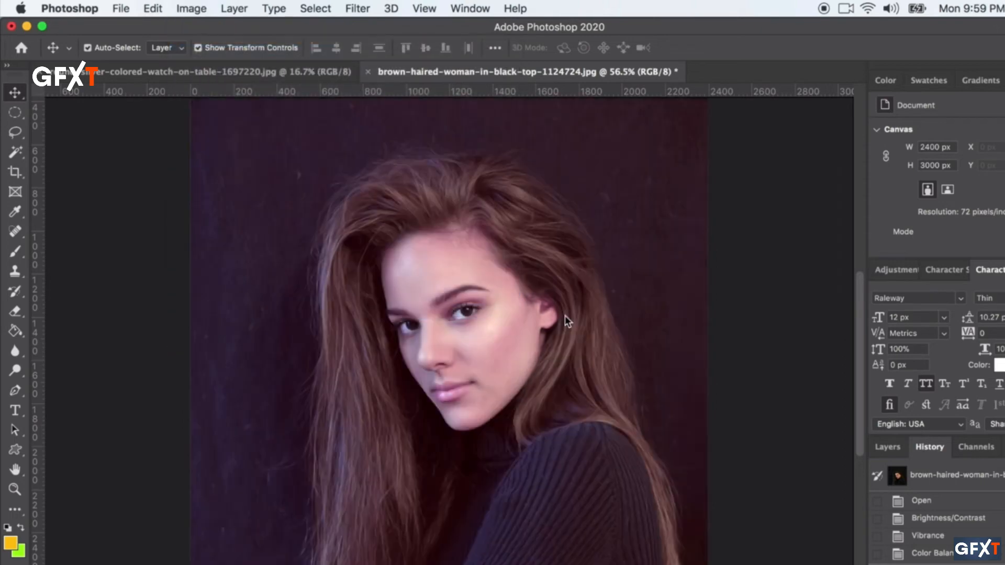
left_click_drag(766, 204, 674, 198)
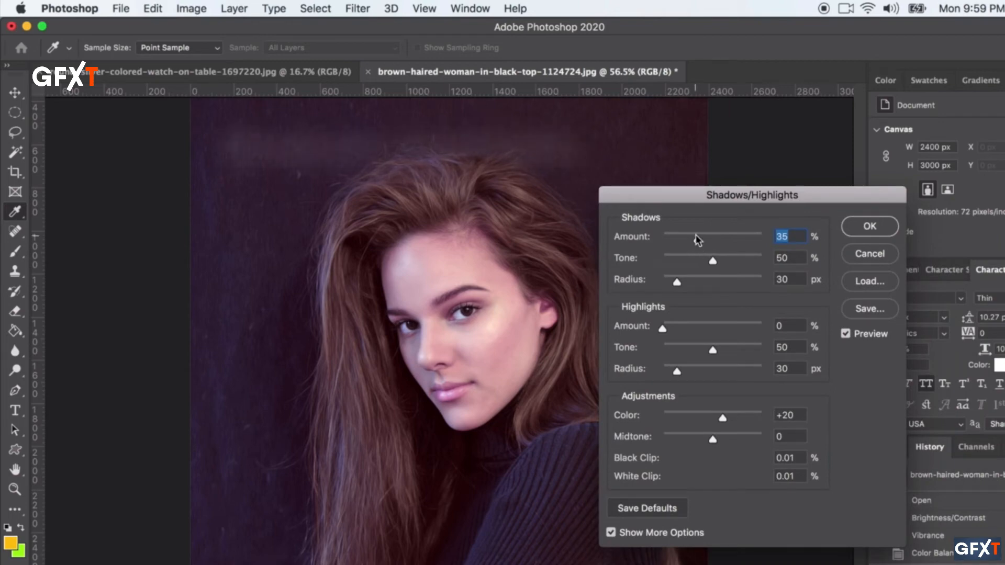
left_click_drag(696, 240, 689, 239)
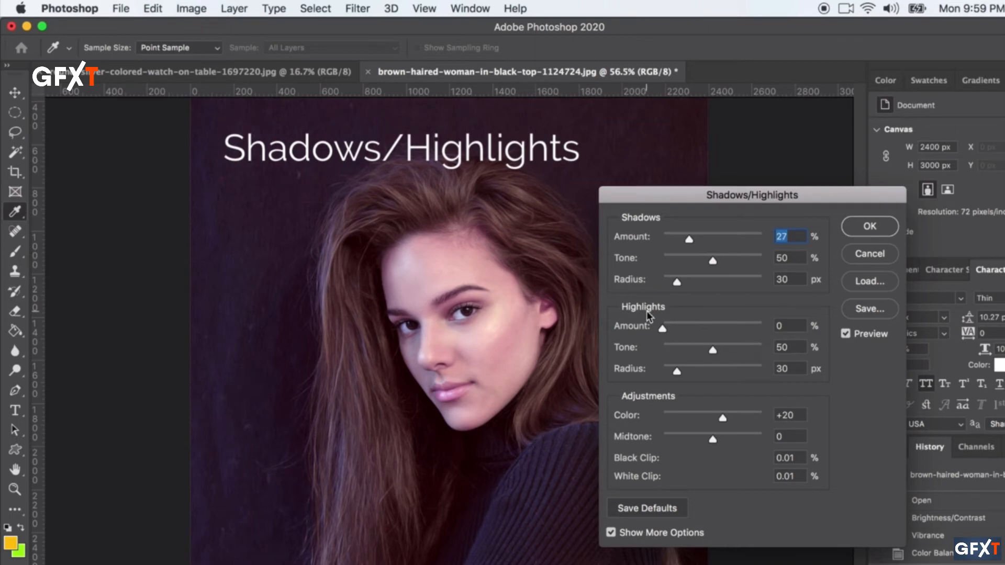
left_click_drag(687, 237, 684, 282)
Set the highlights amount to 10%, slightly lower the color correction, raise the midtone contrast a little, and apply the Shadows/Highlights adjustment
mouse_move(663, 328)
left_mouse_down()
mouse_move(700, 331)
mouse_move(665, 328)
mouse_move(675, 329)
left_mouse_up()
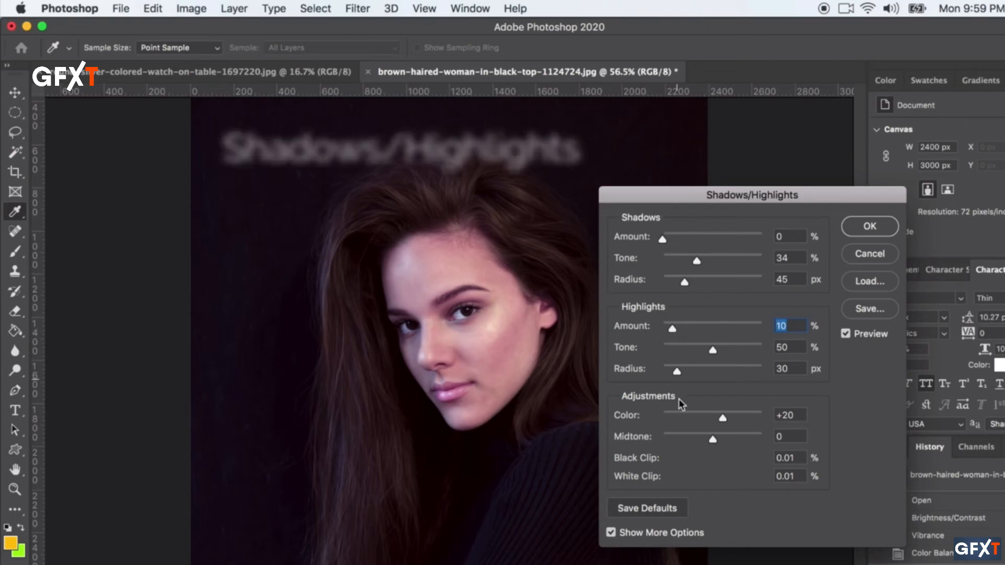
left_click_drag(723, 418, 718, 419)
left_click_drag(712, 439, 717, 443)
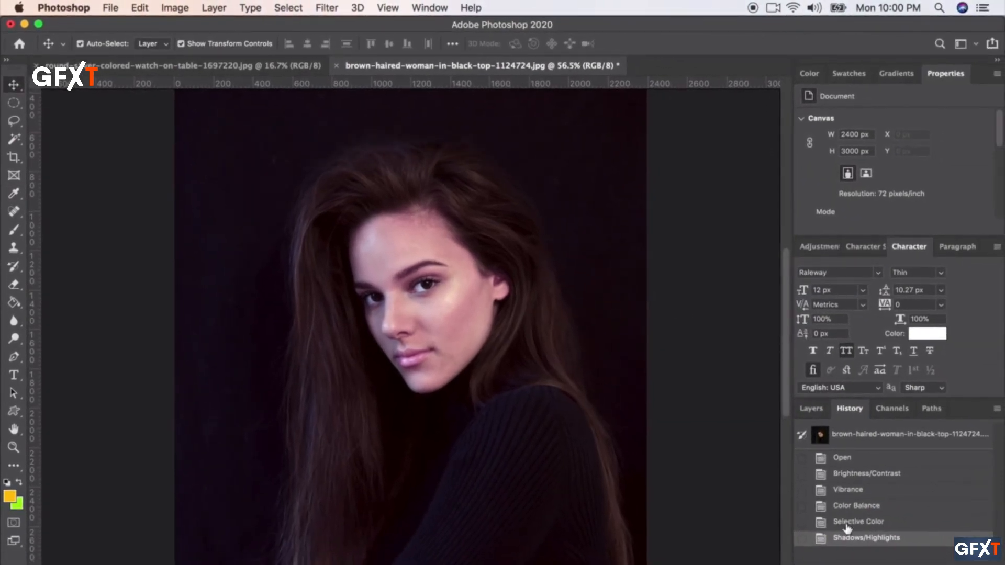
Compare the portrait before and after the Shadows/Highlights adjustment using the Selective Color and Shadows/Highlights history states
left_click(846, 524)
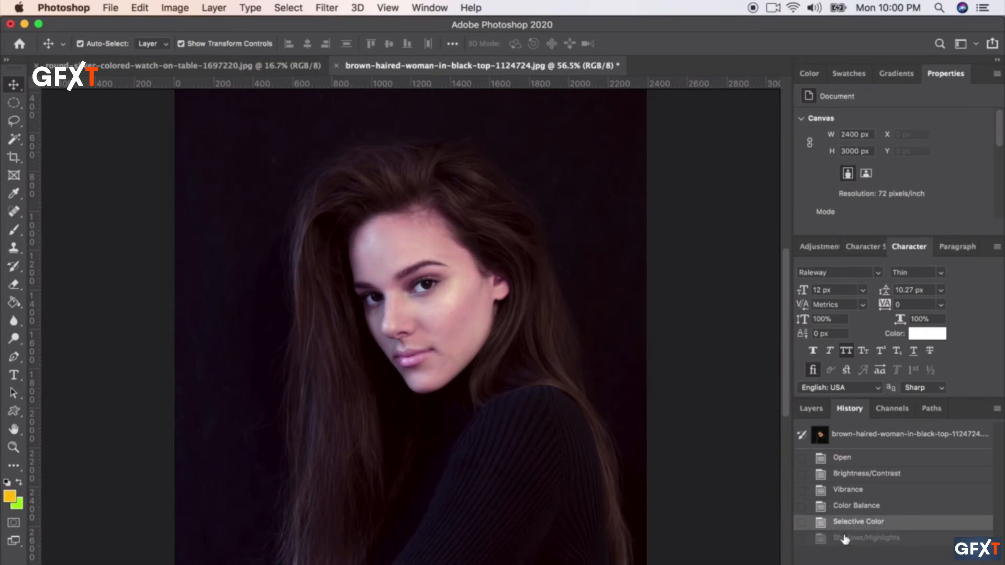
left_click(844, 538)
left_click(844, 522)
left_click(843, 538)
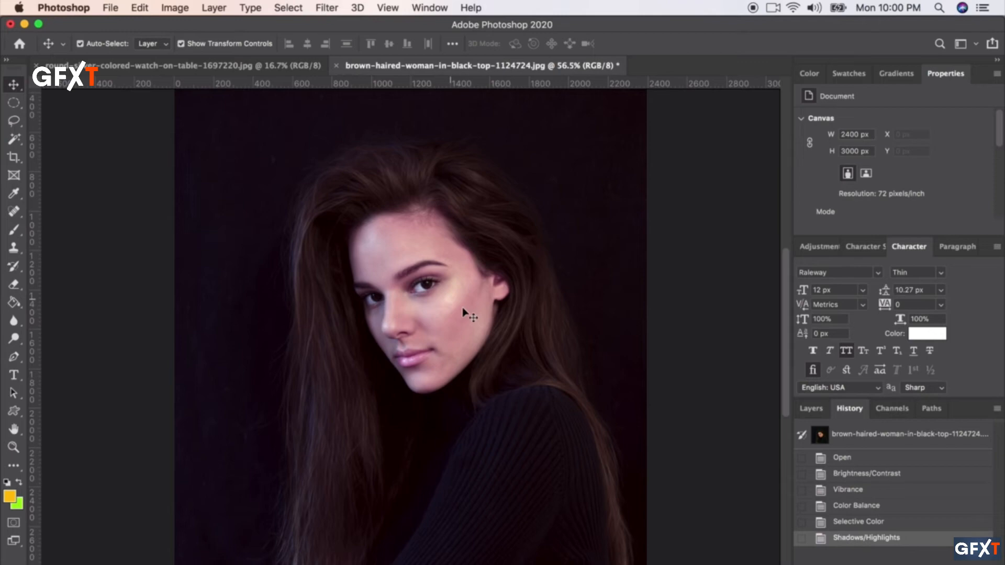
left_click(864, 522)
left_click(861, 539)
Test Desaturate on the portrait and undo it
left_click(175, 7)
mouse_move(197, 46)
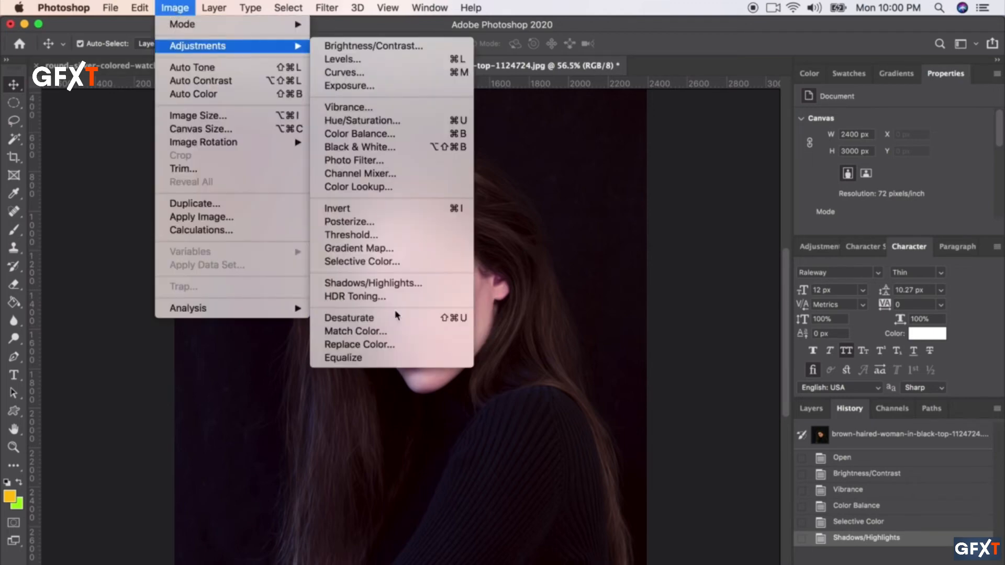
left_click(334, 320)
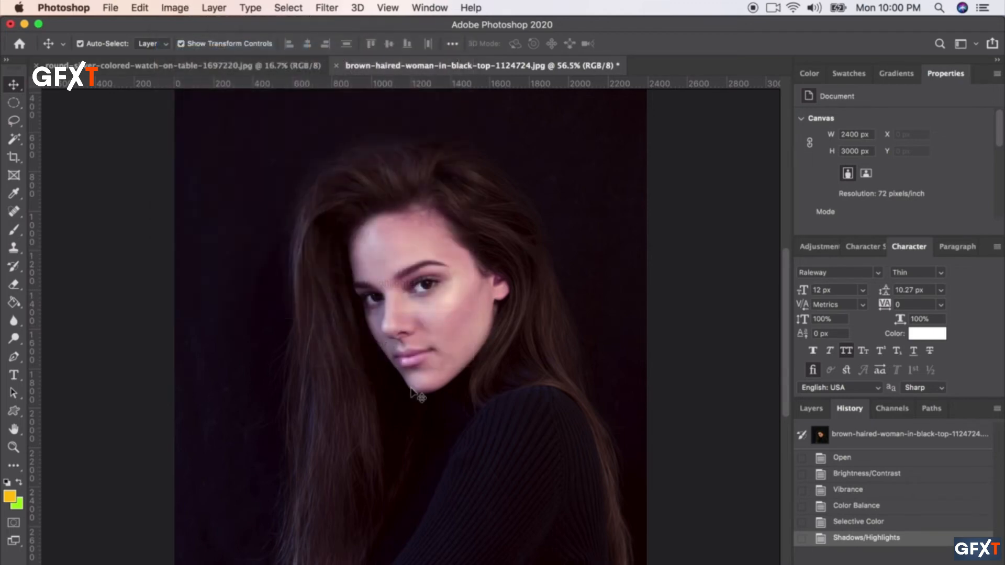
left_click(140, 8)
left_click(152, 25)
Preview the default Black & White conversion on the portrait and cancel it
left_click(175, 8)
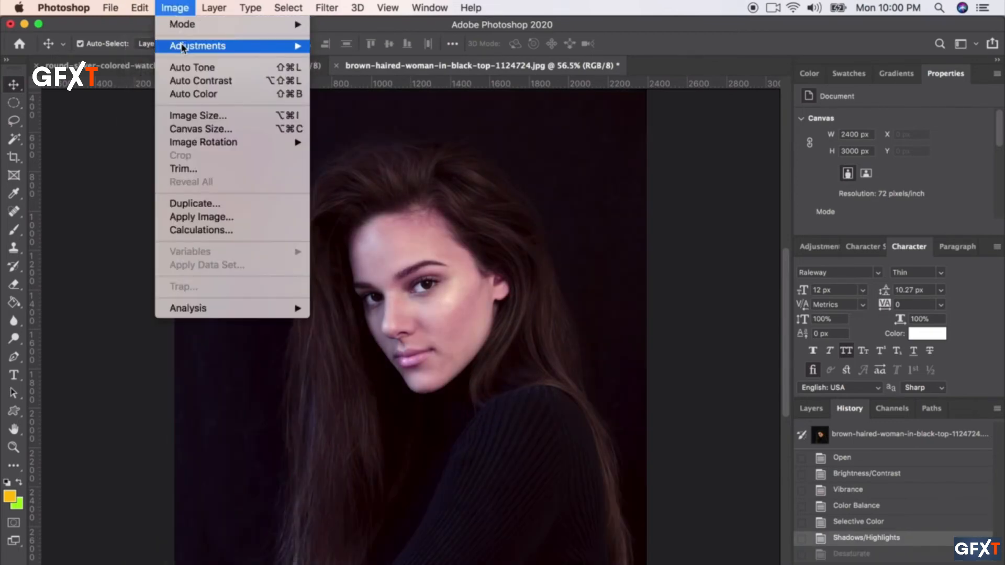
mouse_move(183, 48)
left_click(368, 148)
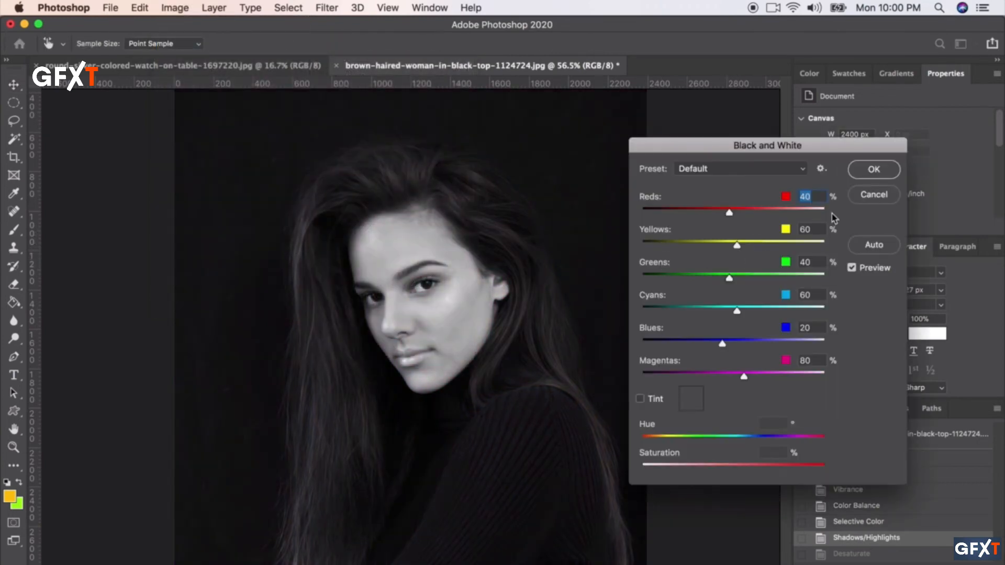
left_click(850, 196)
Start Replace Color on the portrait, set the fuzziness to 61, and compare the image preview with the selection mask
left_click(188, 5)
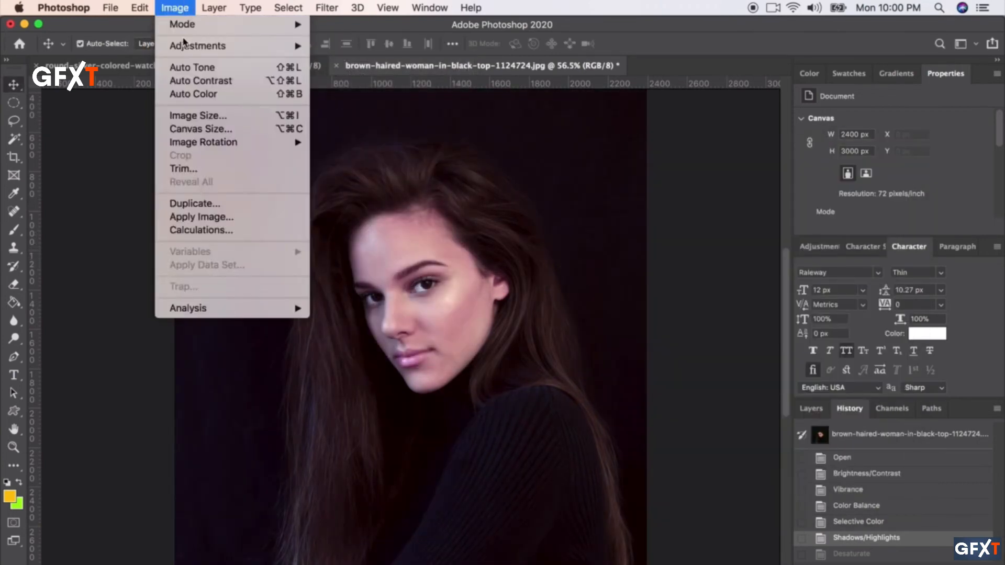
mouse_move(184, 45)
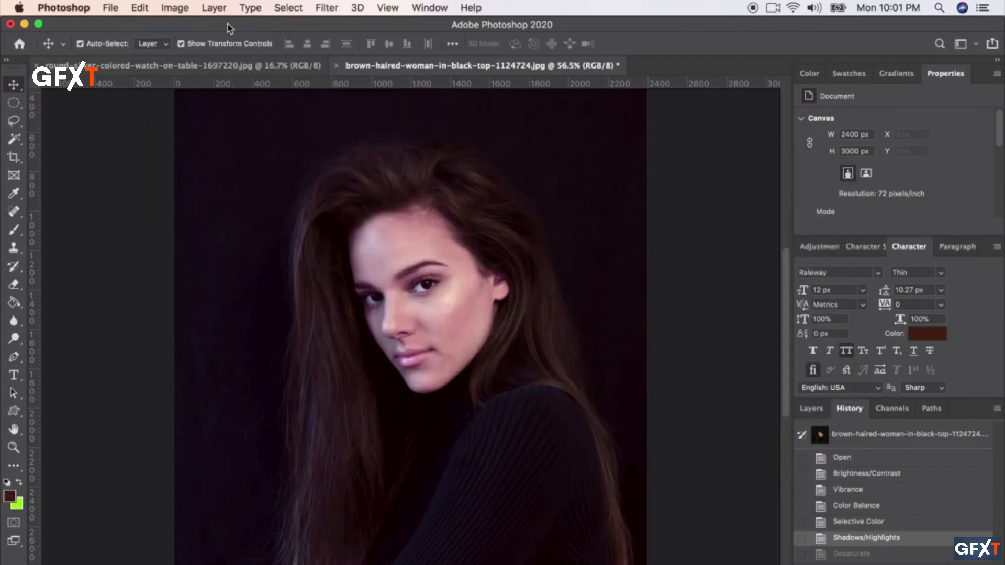
left_click(185, 7)
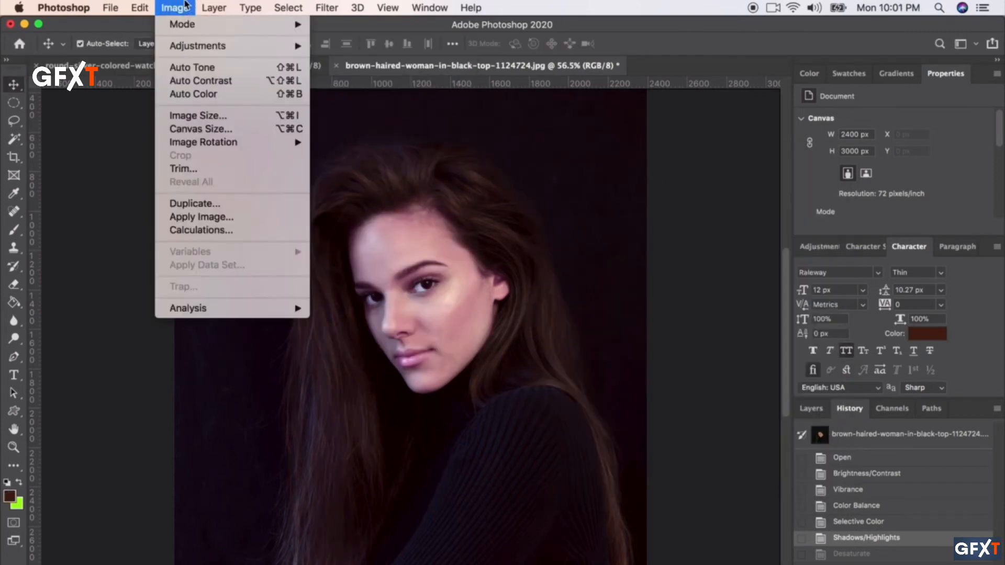
mouse_move(204, 47)
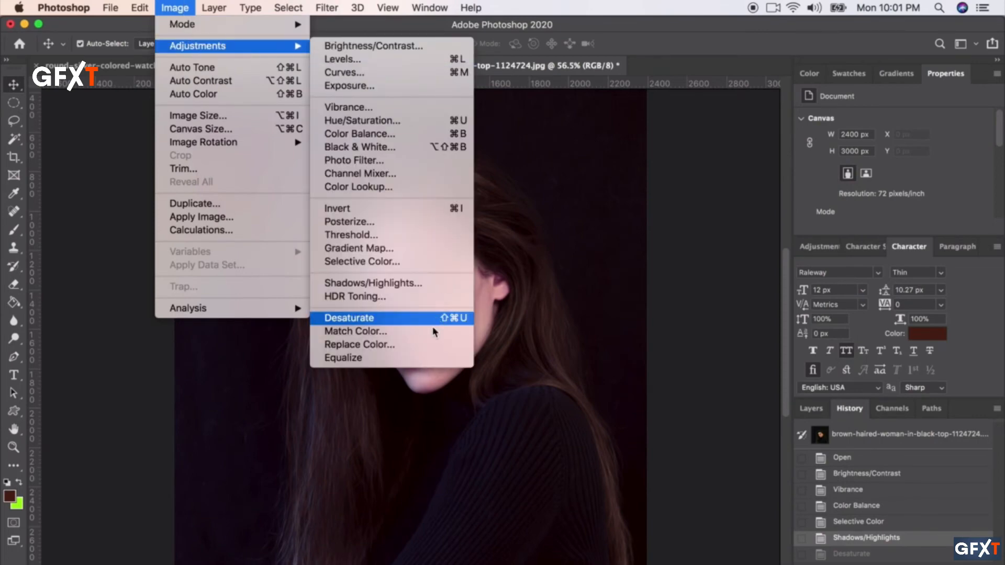
left_click(398, 344)
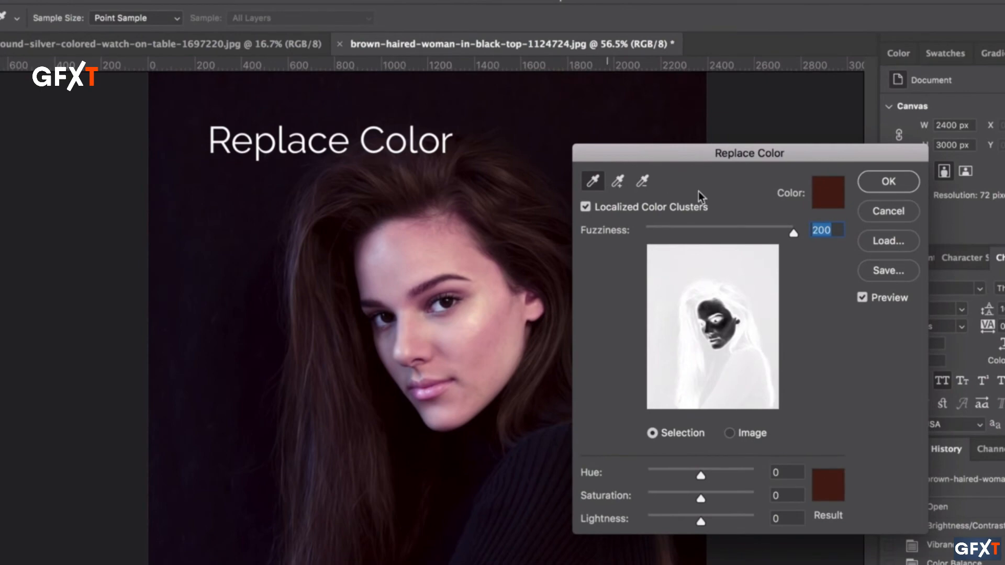
left_click_drag(795, 233, 690, 238)
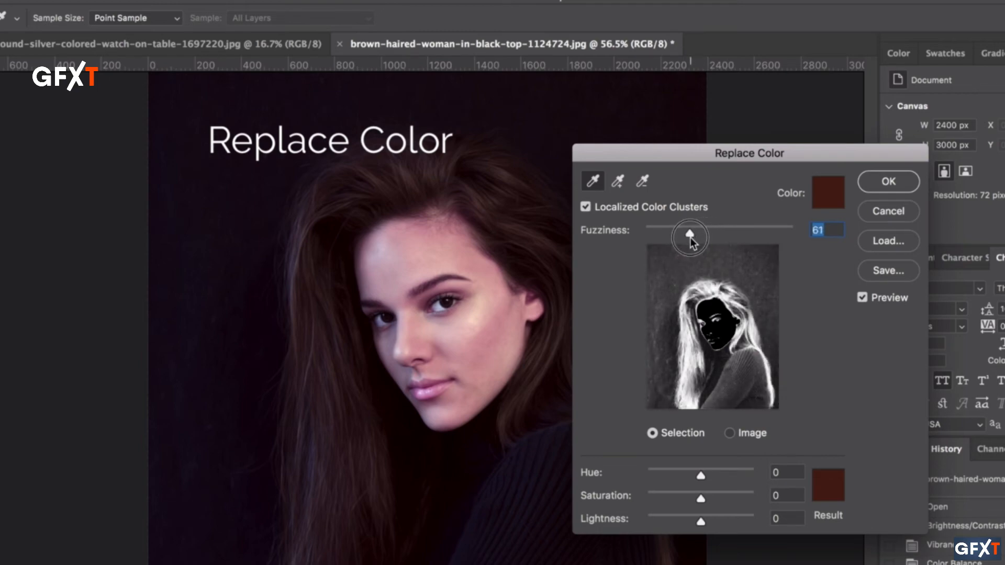
left_click(729, 433)
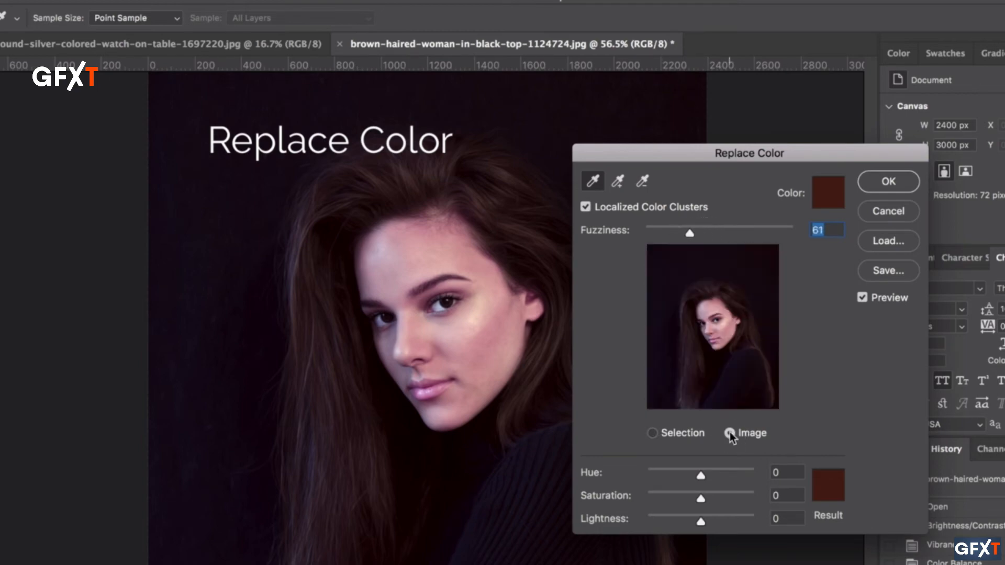
left_click(653, 434)
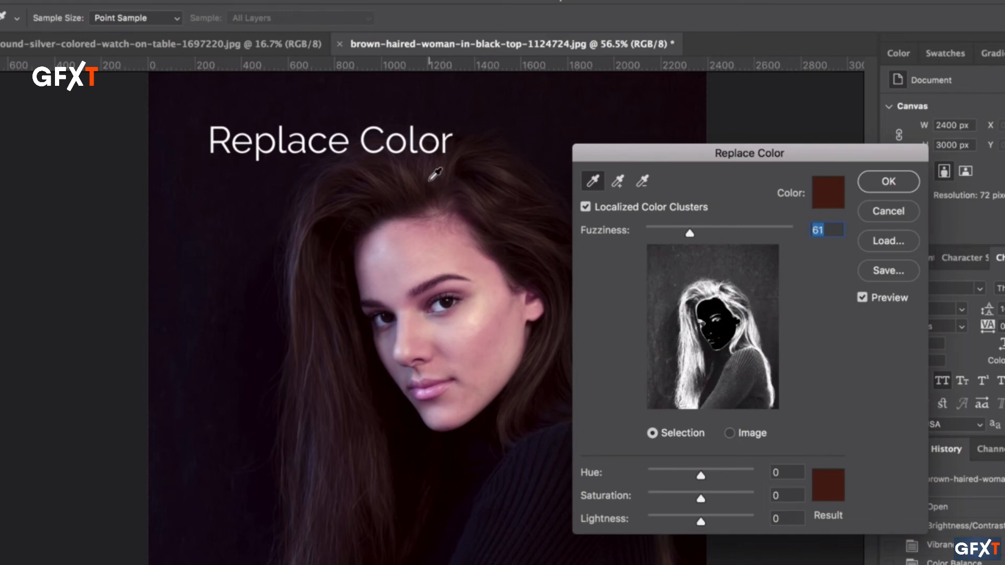
Sample the hair at the top of the head as the color to replace and set the fuzziness to 45
left_click_drag(409, 172, 378, 191)
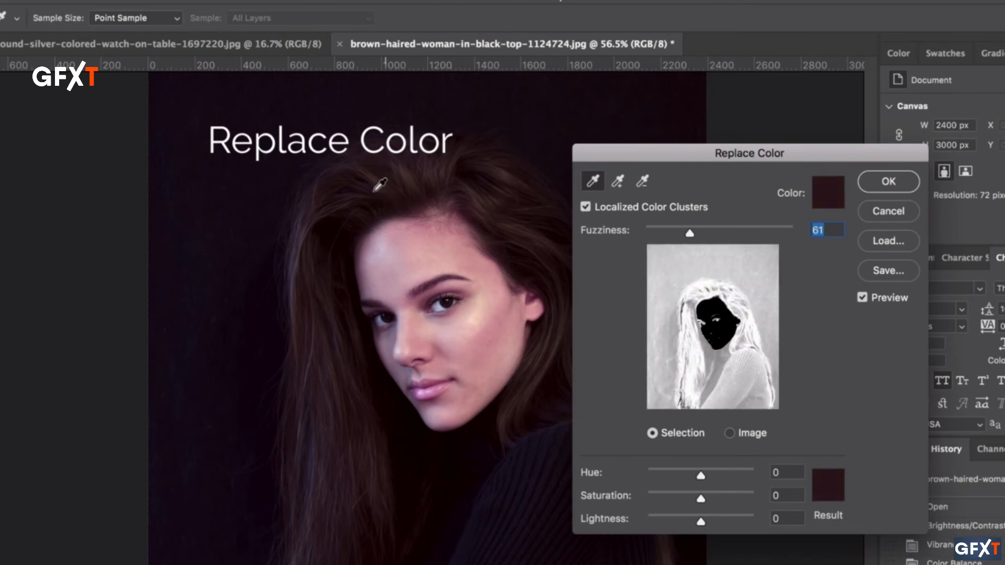
left_click(375, 186)
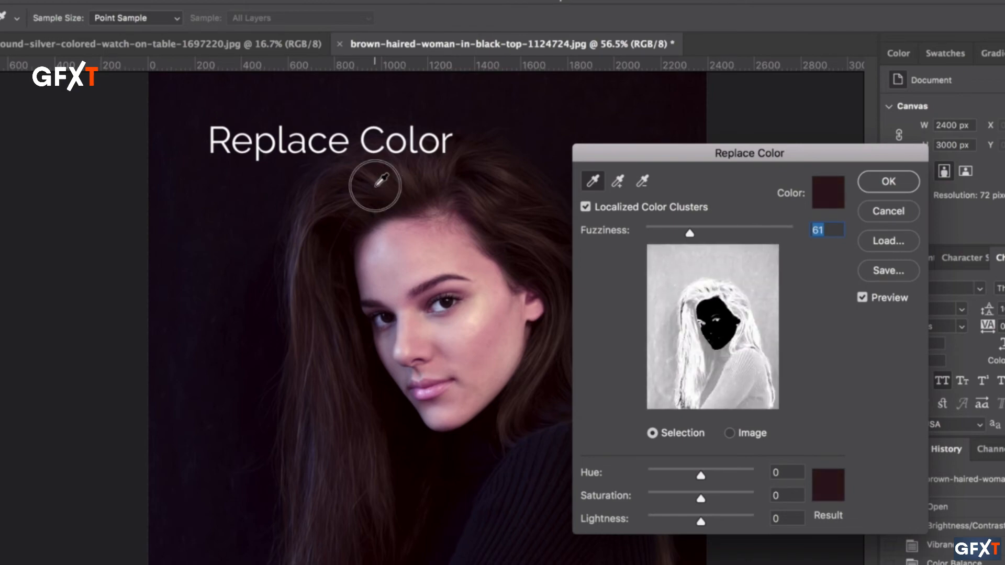
left_click(407, 162)
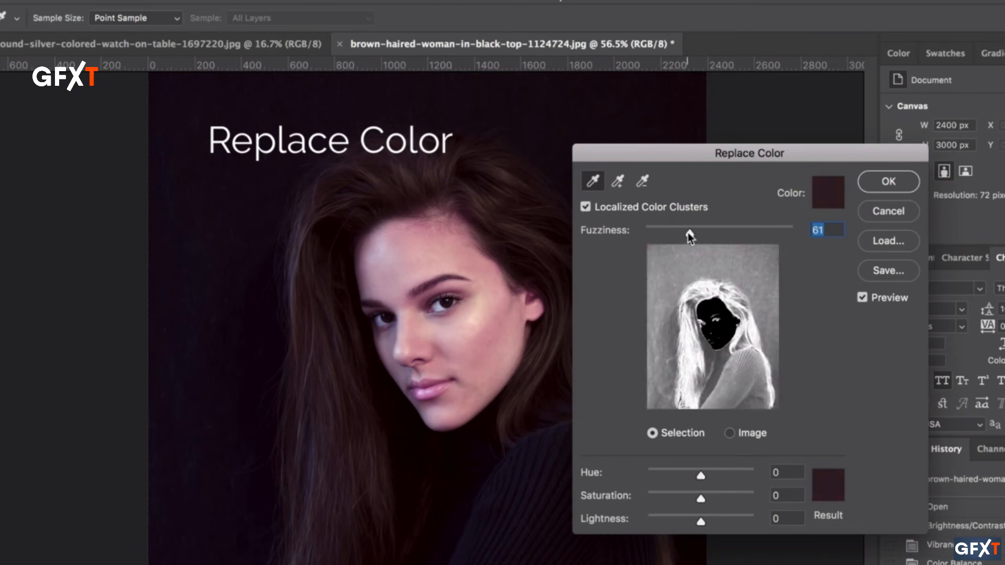
mouse_move(689, 234)
left_mouse_down()
mouse_move(698, 233)
mouse_move(669, 234)
mouse_move(678, 233)
left_mouse_up()
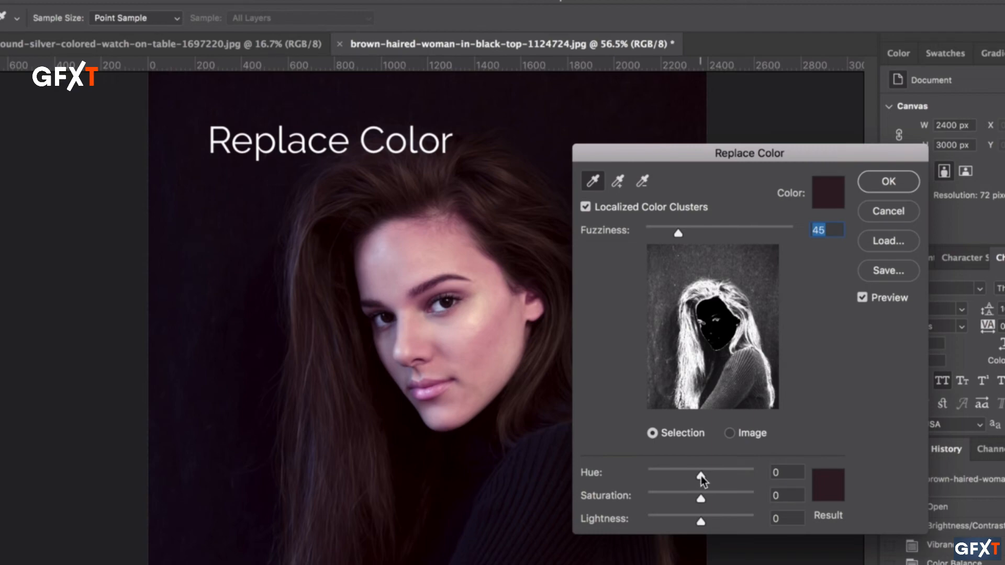
Recolor the sampled hair purple with hue -76, saturation +44 and lightness +1, and apply the replacement
mouse_move(699, 476)
left_mouse_down()
mouse_move(723, 474)
mouse_move(714, 469)
left_mouse_up()
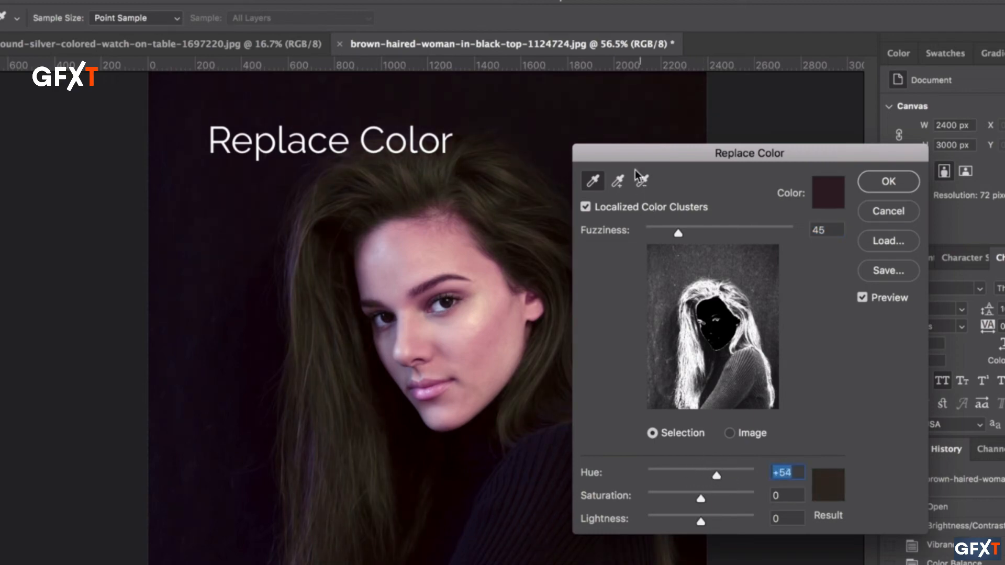
left_click_drag(631, 153, 728, 121)
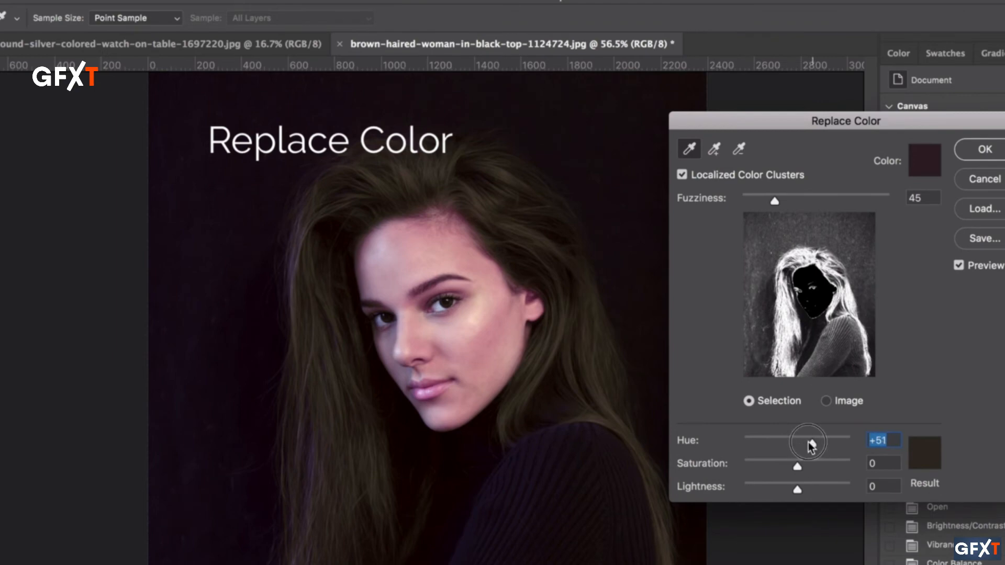
mouse_move(808, 442)
left_mouse_down()
mouse_move(773, 442)
mouse_move(815, 445)
left_mouse_up()
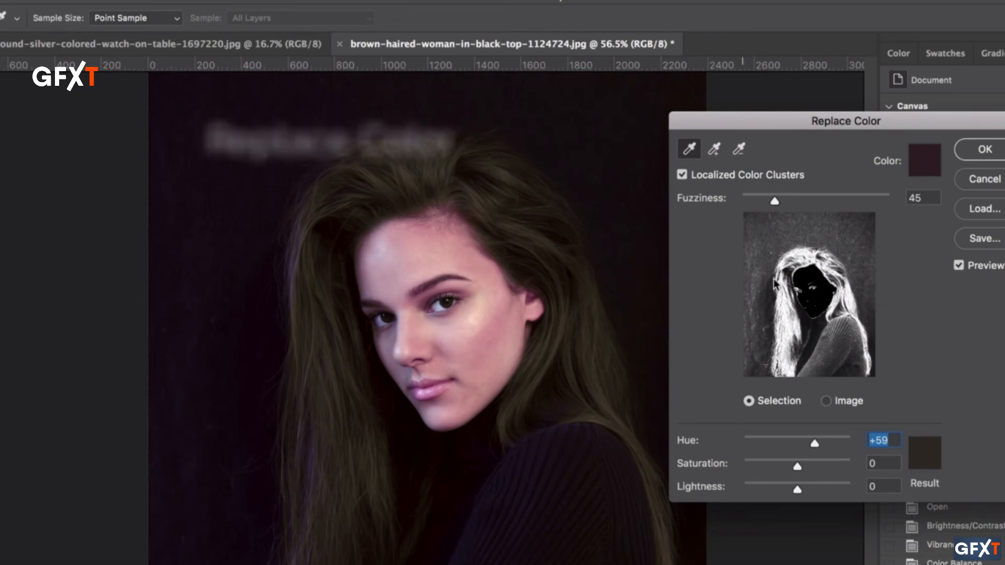
left_click_drag(814, 444, 768, 444)
left_click_drag(797, 466, 821, 466)
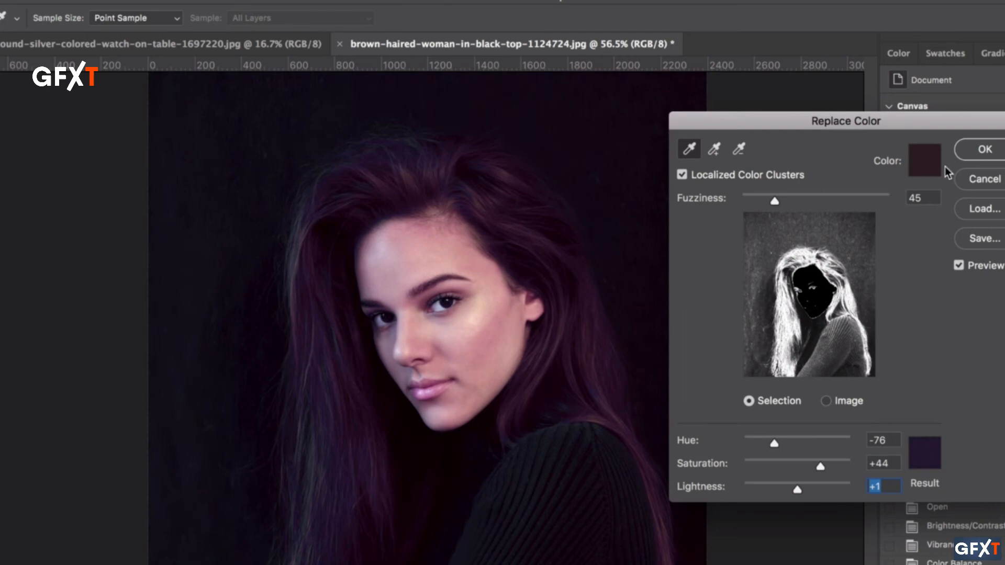
left_click(983, 150)
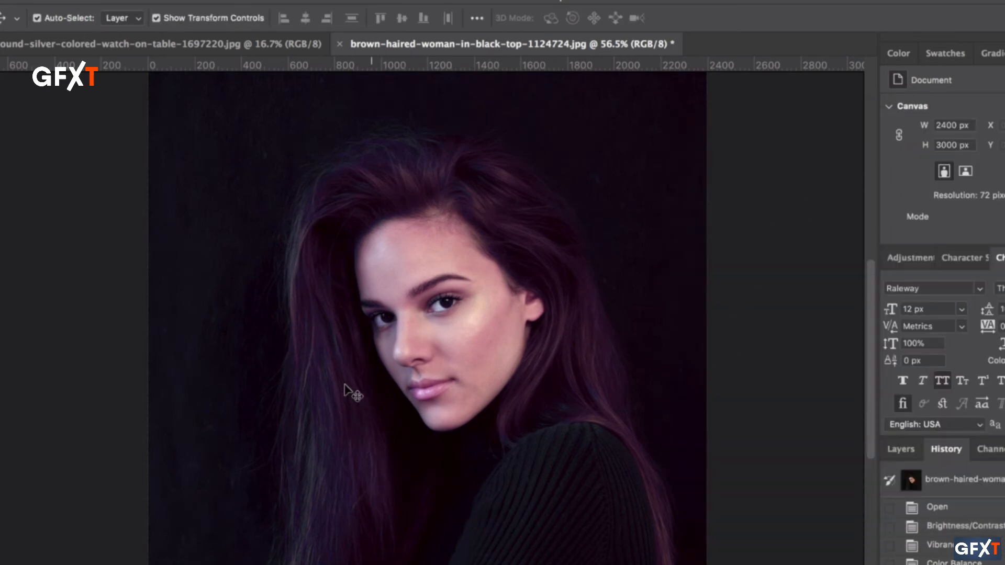
Start another Replace Color, sample the forehead skin as the color to replace, and set the fuzziness to 97
left_click(144, 0)
left_click(363, 269)
left_click(144, 0)
mouse_move(244, 26)
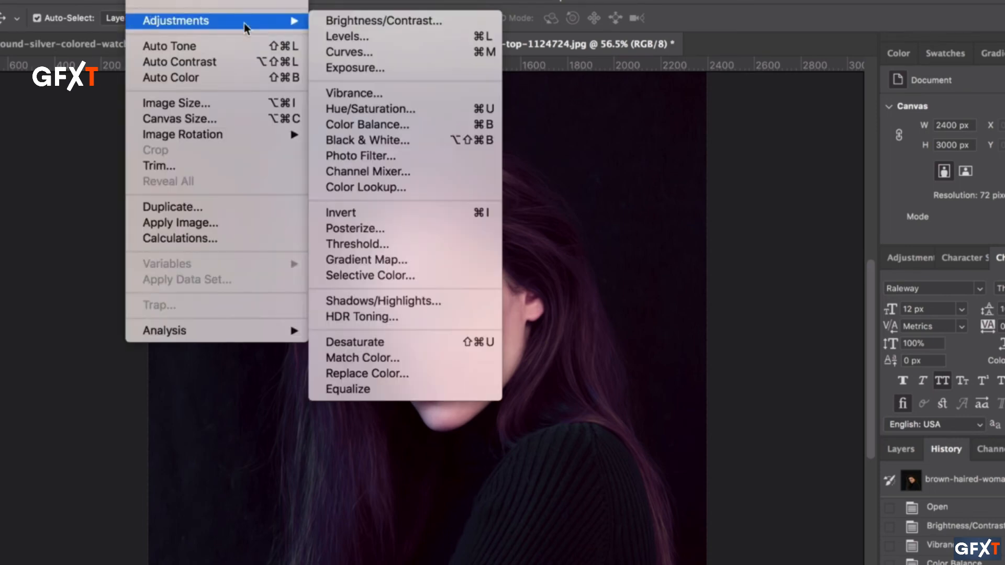
left_click(373, 374)
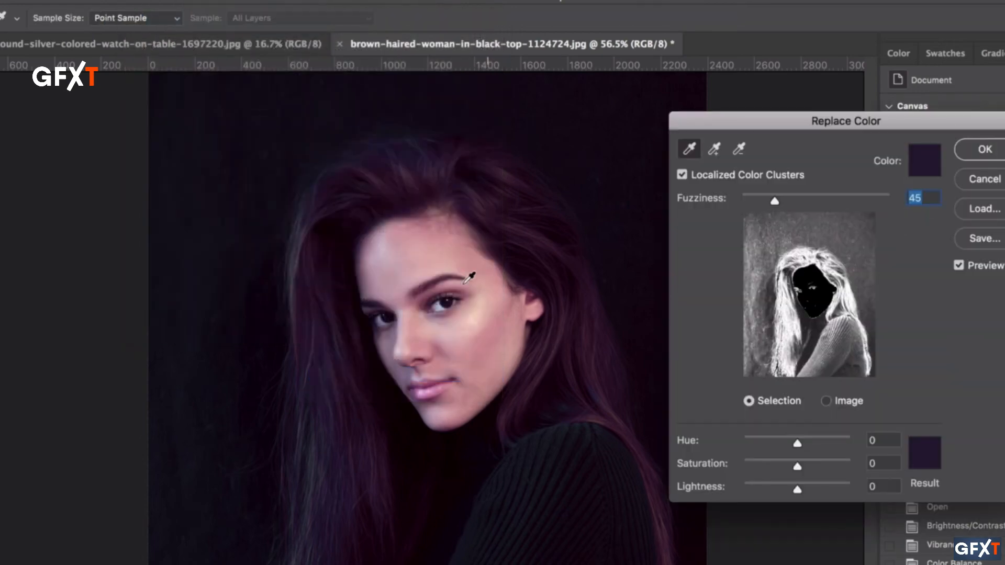
left_click(460, 257)
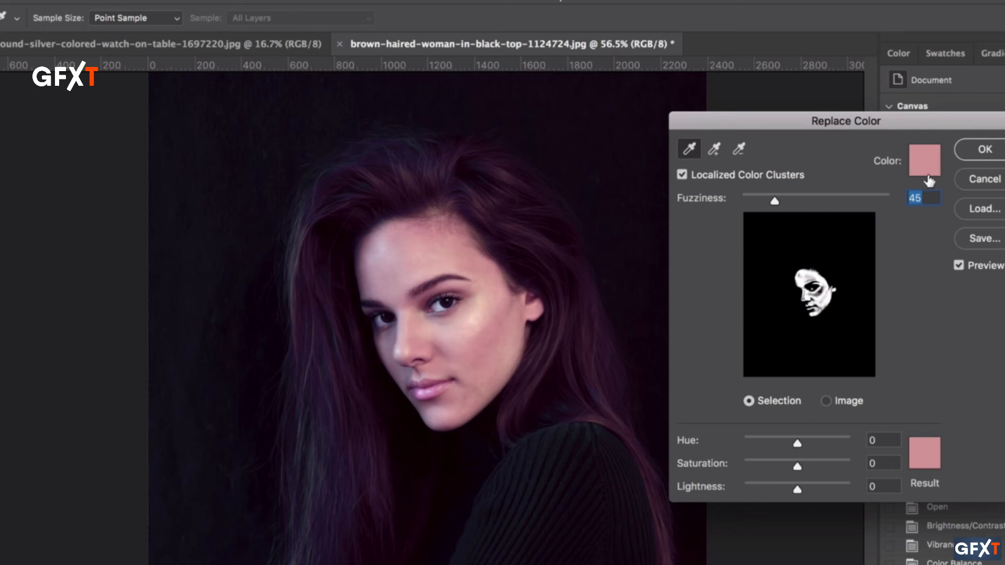
left_click_drag(775, 201, 813, 199)
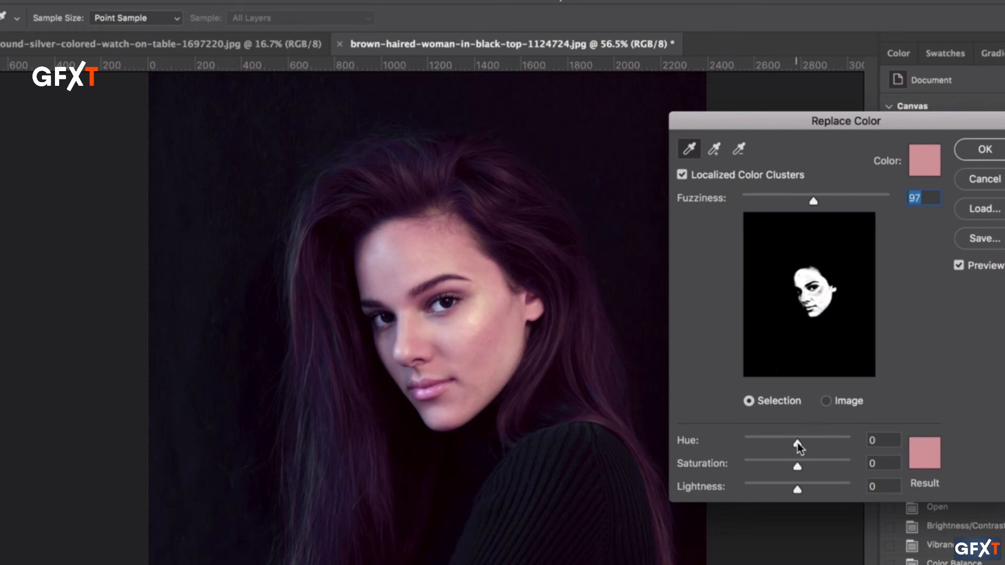
Shift the sampled skin color to hue -10, saturation +4 and lightness -5, and apply the replacement
mouse_move(797, 442)
left_mouse_down()
mouse_move(807, 442)
mouse_move(783, 441)
mouse_move(792, 441)
left_mouse_up()
left_click_drag(798, 465, 799, 466)
mouse_move(797, 489)
left_mouse_down()
mouse_move(806, 488)
mouse_move(796, 488)
left_mouse_up()
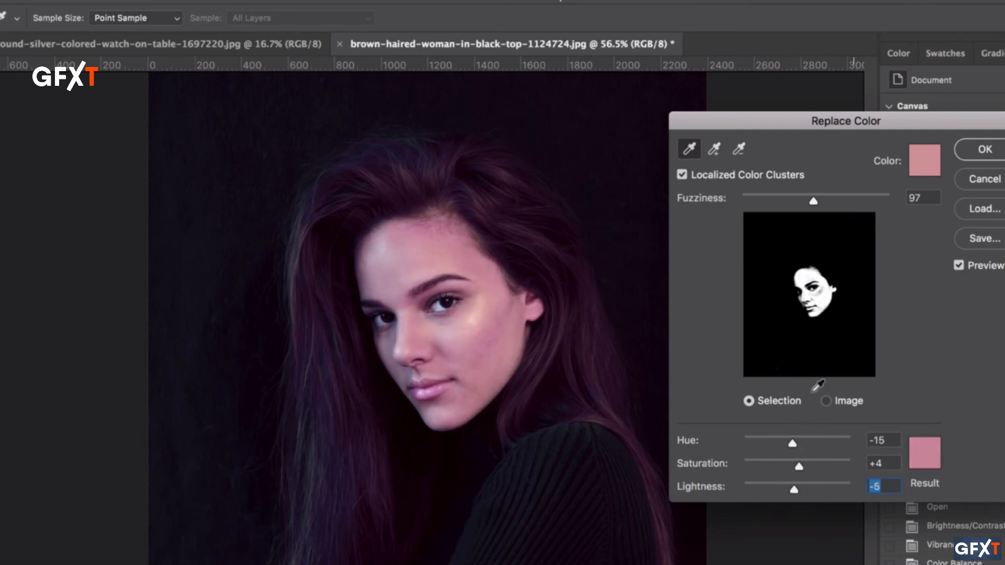
left_click_drag(792, 445, 794, 444)
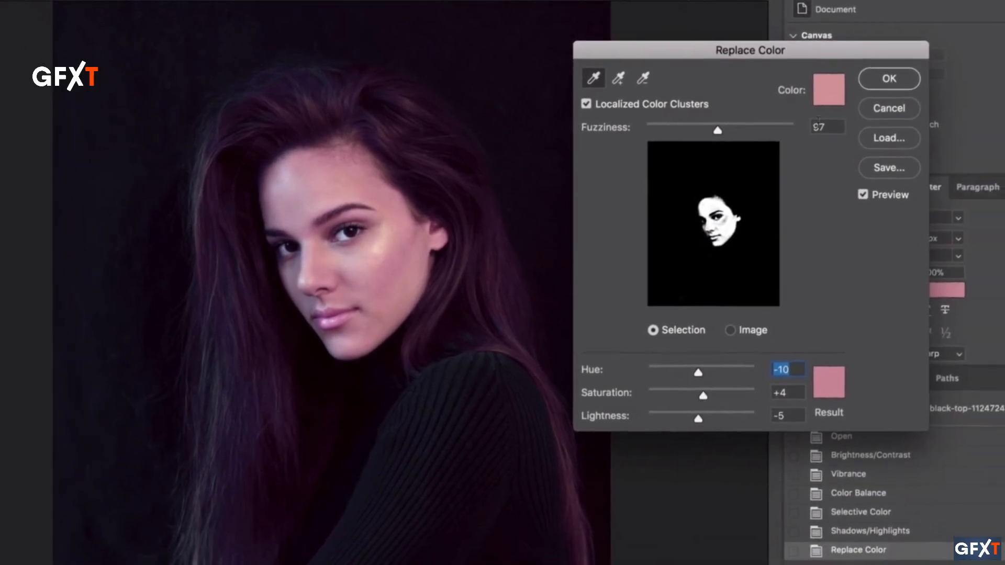
left_click(961, 142)
Compare the portrait before and after the skin color replacement using the two Replace Color history states
left_click(823, 536)
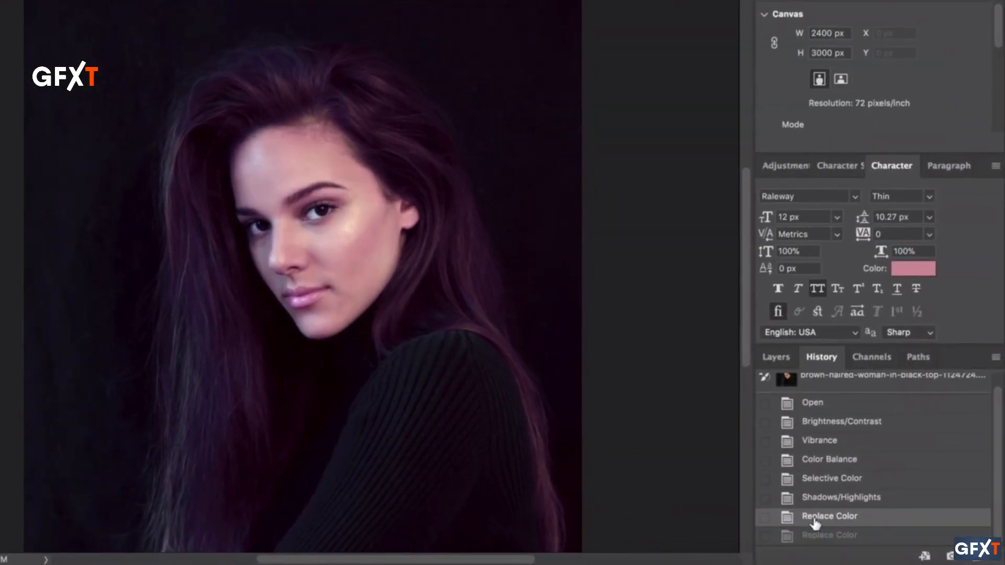
left_click(826, 556)
left_click(818, 516)
left_click(817, 535)
left_click(817, 519)
left_click(21, 0)
mouse_move(47, 0)
left_click(235, 288)
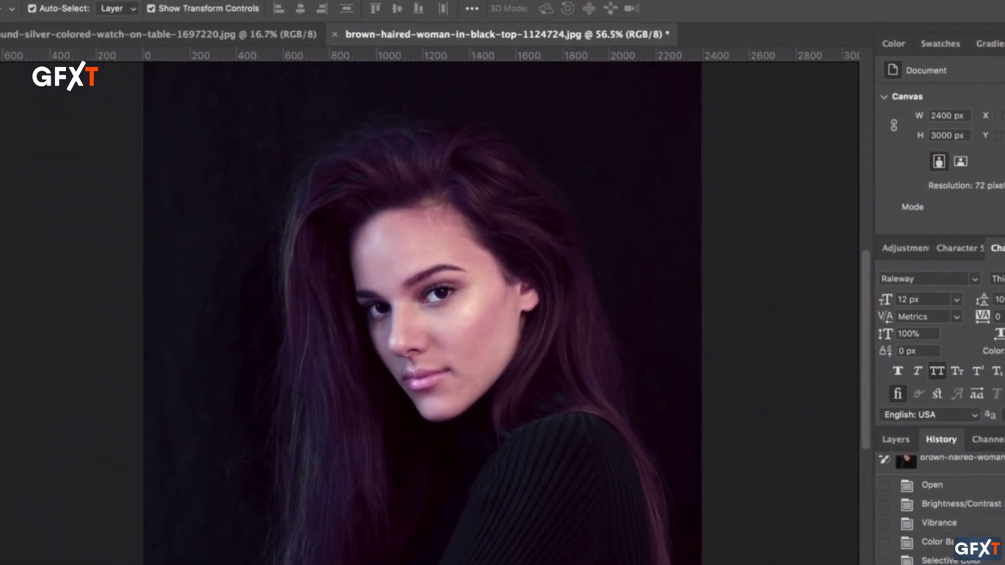
Test Auto Tone, Auto Contrast and Auto Color on the portrait and undo the automatic corrections
left_click(201, 8)
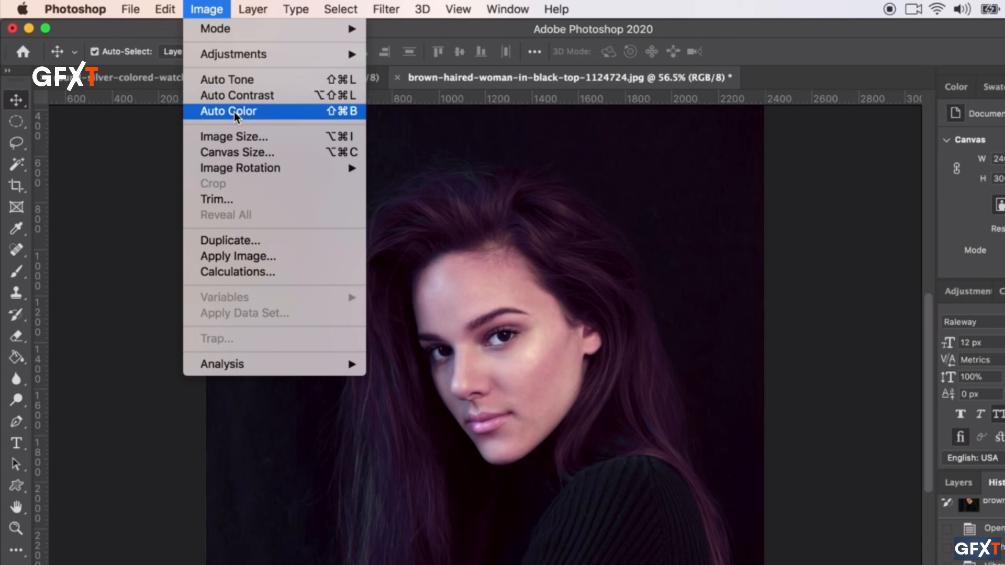
left_click(264, 79)
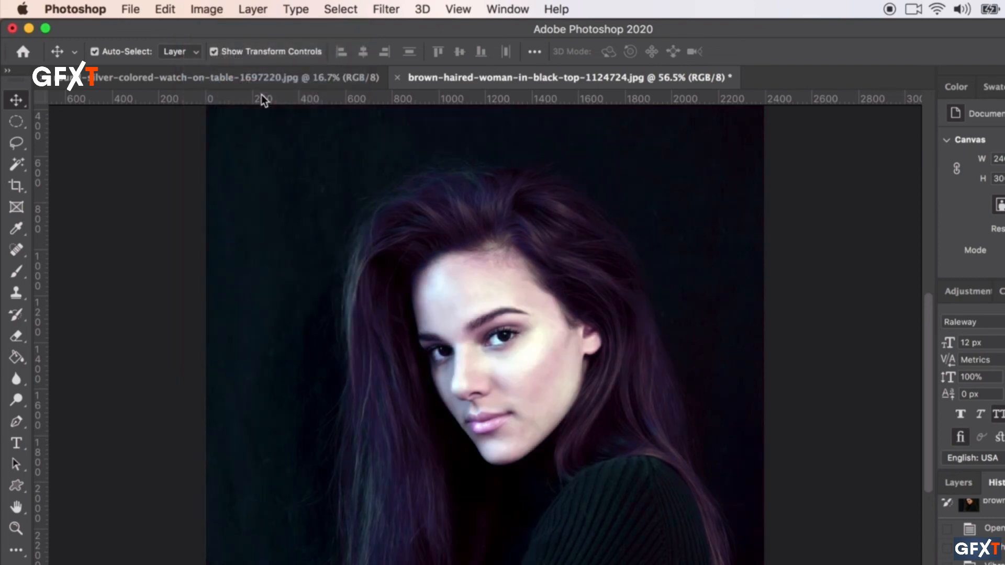
left_click(206, 9)
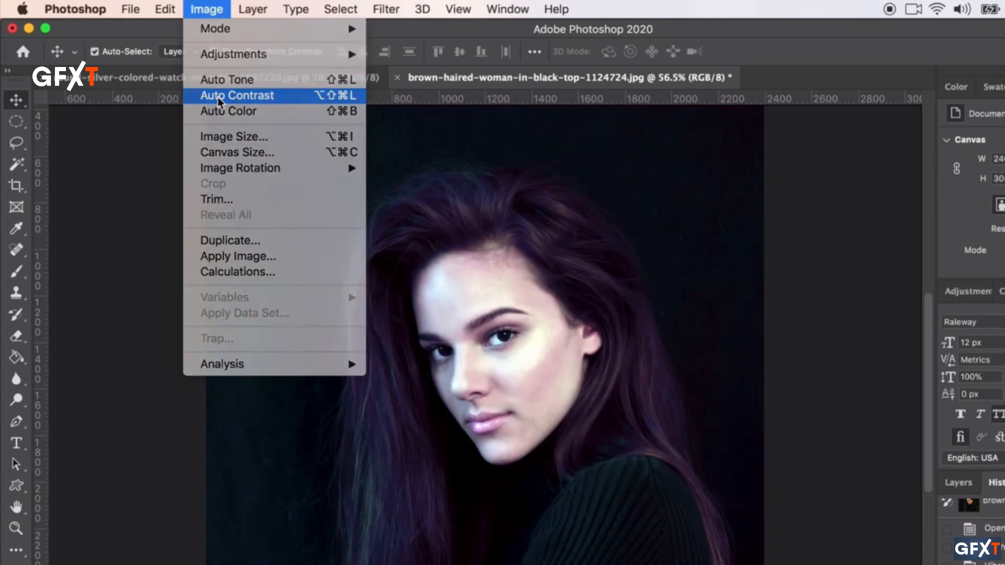
left_click(217, 96)
left_click(206, 9)
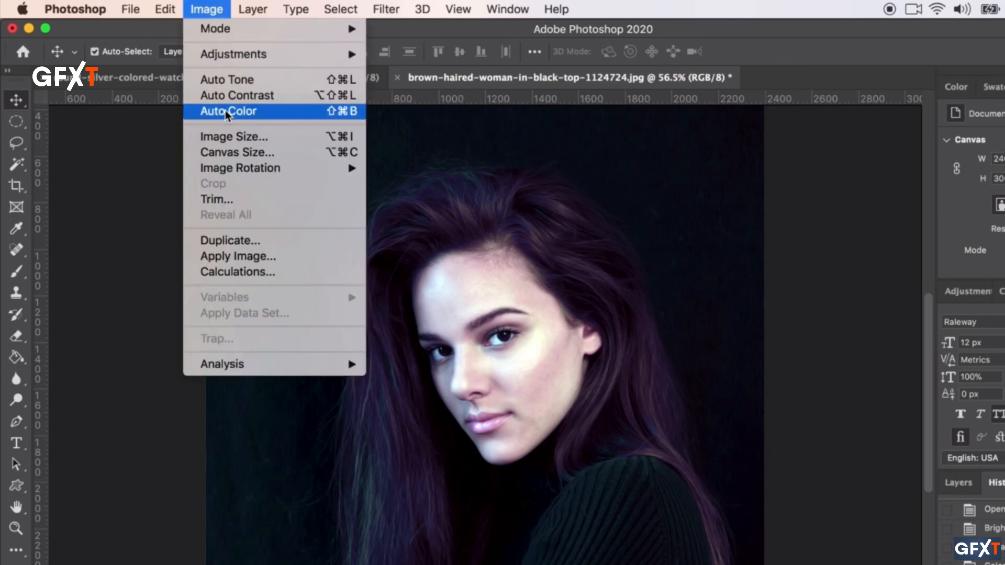
left_click(205, 9)
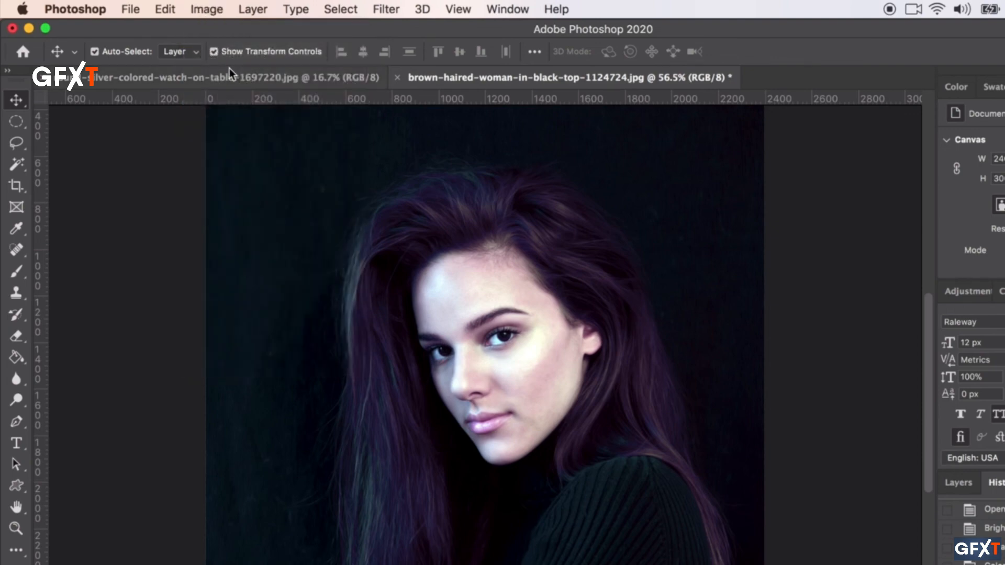
key("super+shift+b")
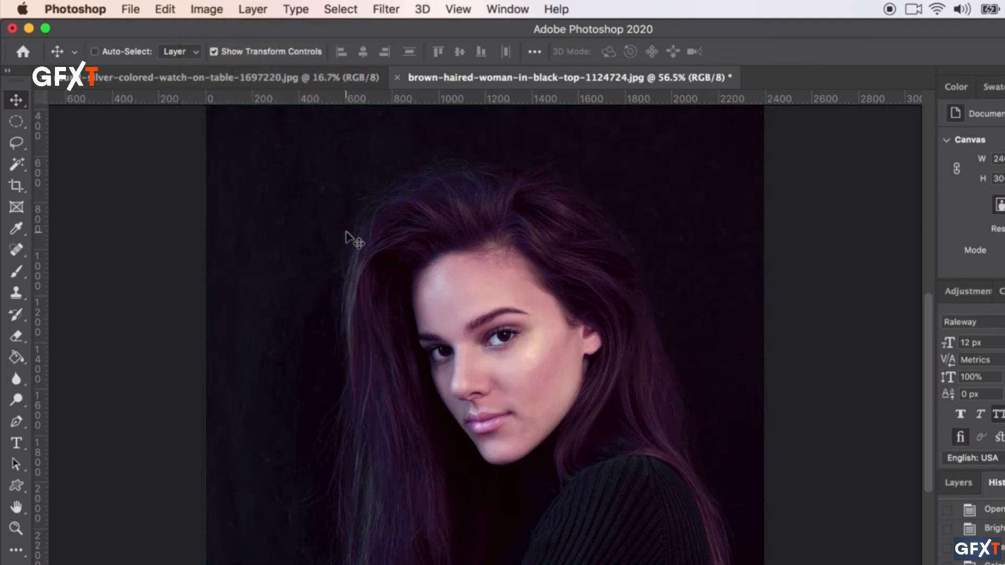
left_click(206, 9)
mouse_move(211, 51)
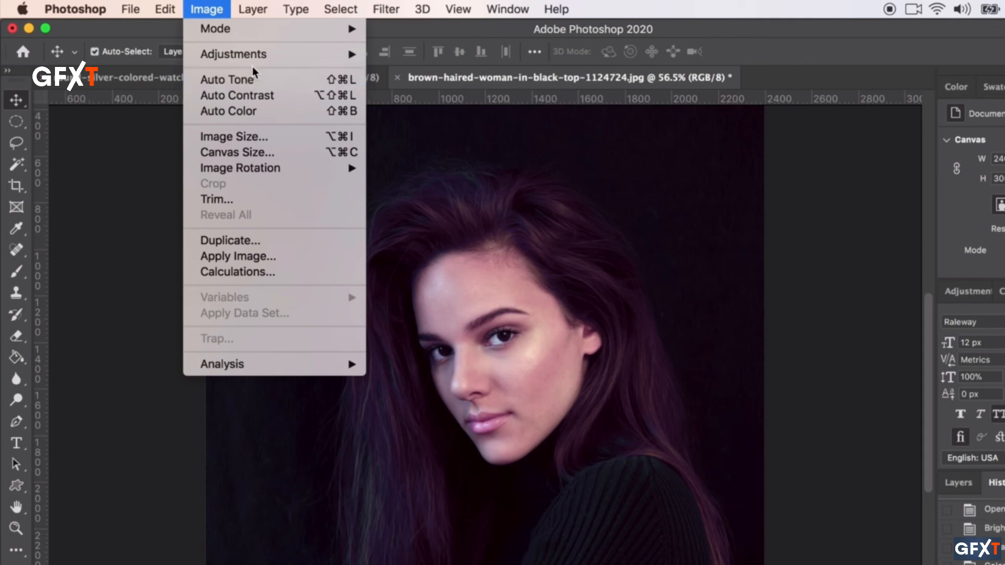
mouse_move(280, 58)
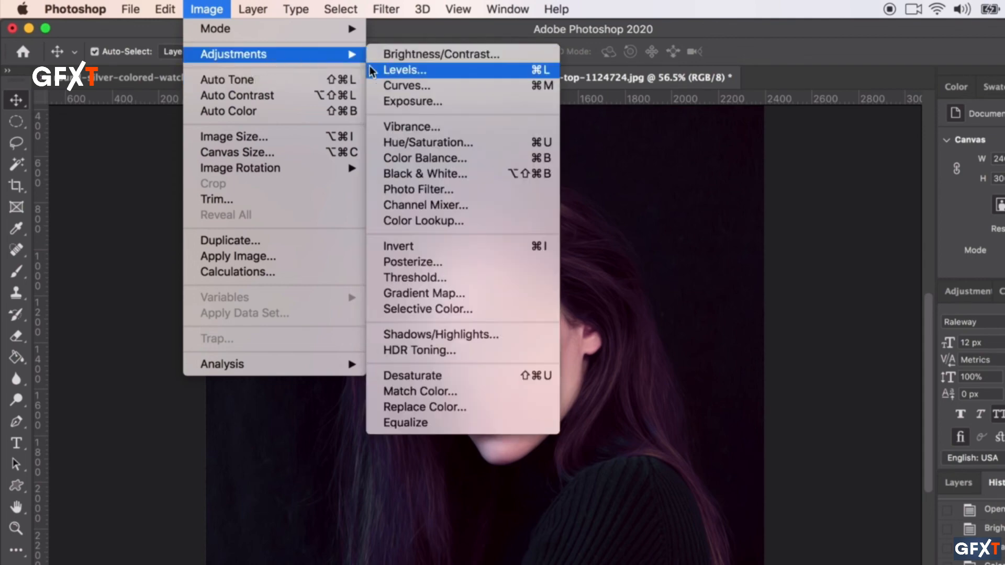
left_click(206, 9)
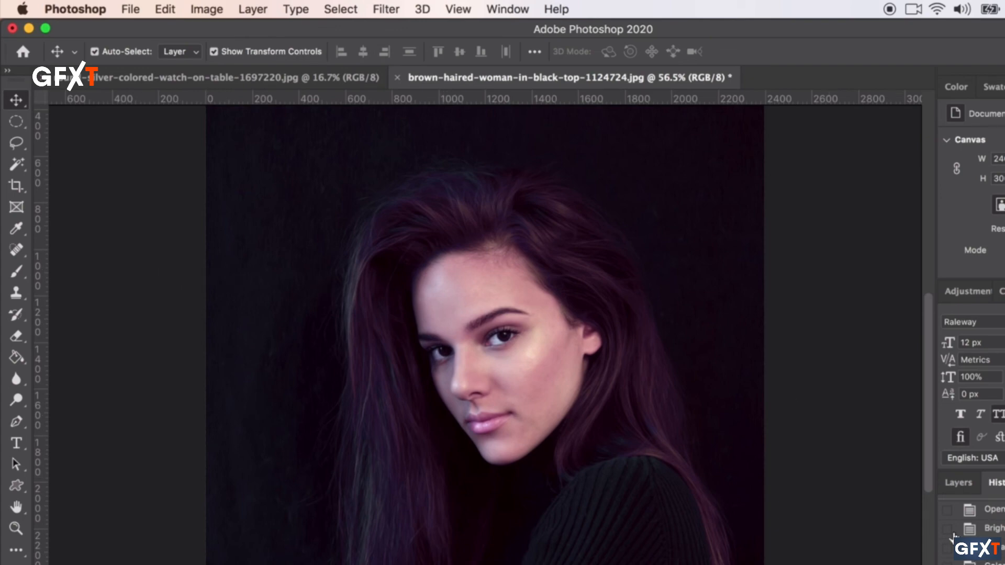
key("F2")
scroll(428, 376, "down", 3)
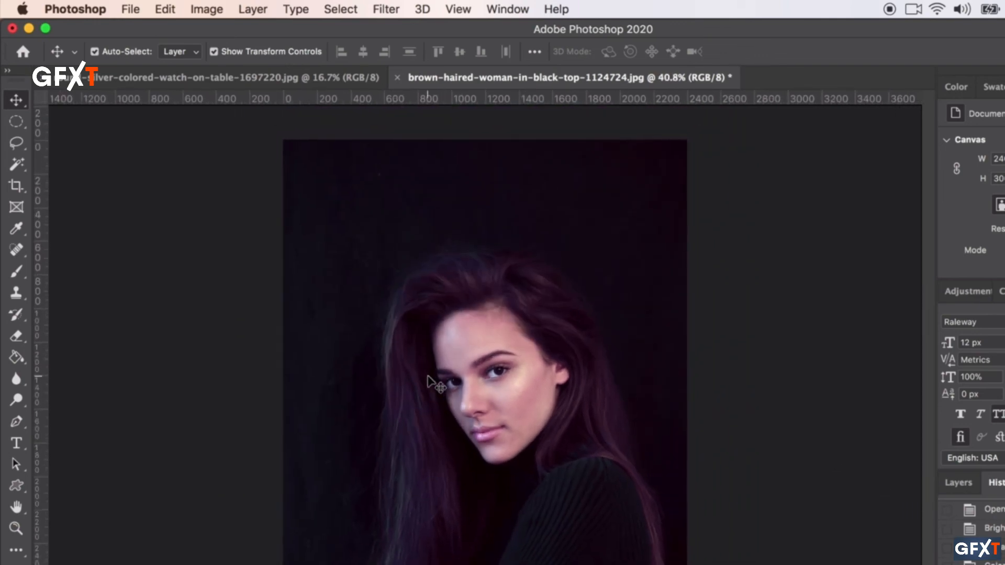
Crop the portrait to about 1844 by 1976 px, framing the woman's head and shoulders
left_click(16, 186)
left_click_drag(286, 143, 297, 173)
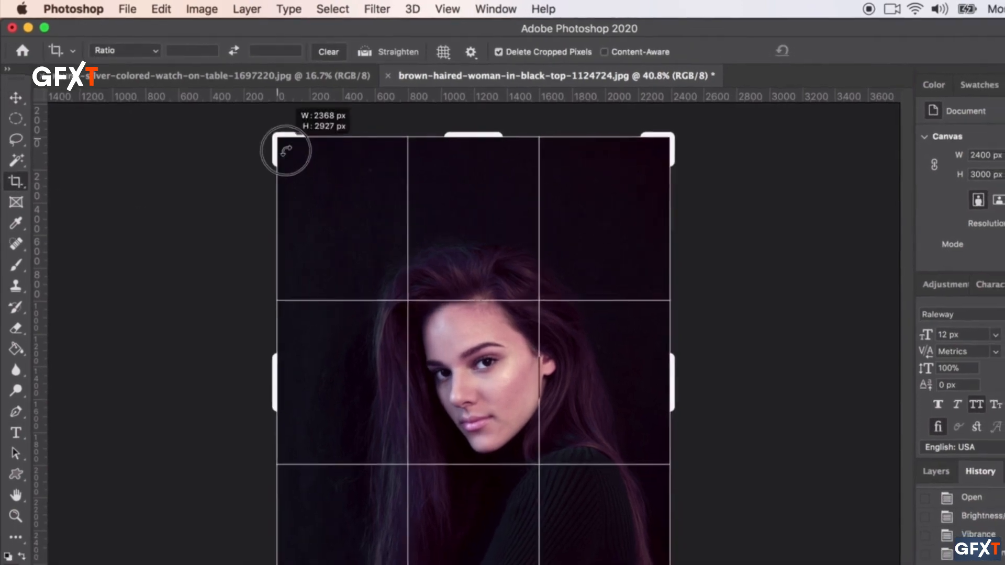
left_click_drag(557, 516, 534, 459)
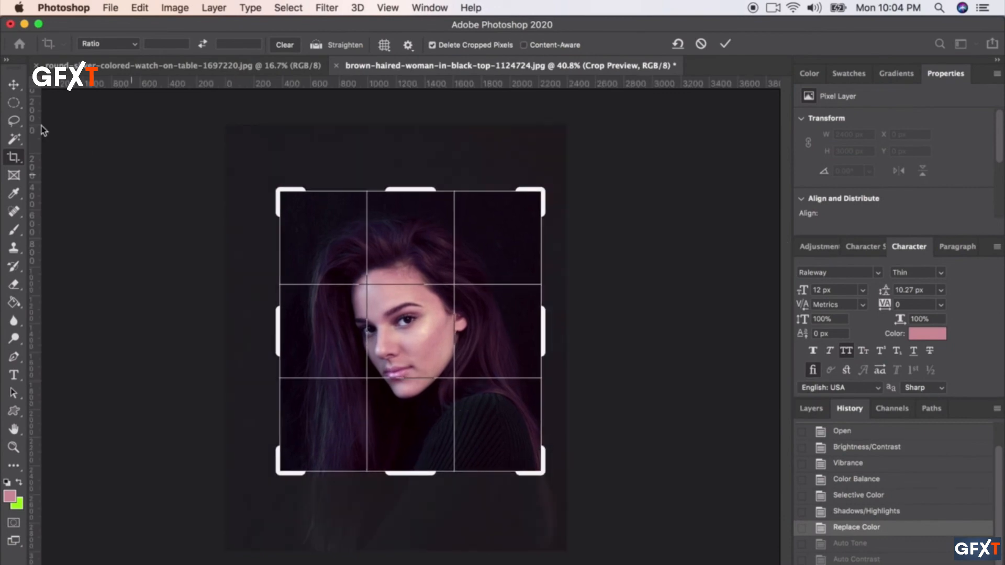
left_click(13, 84)
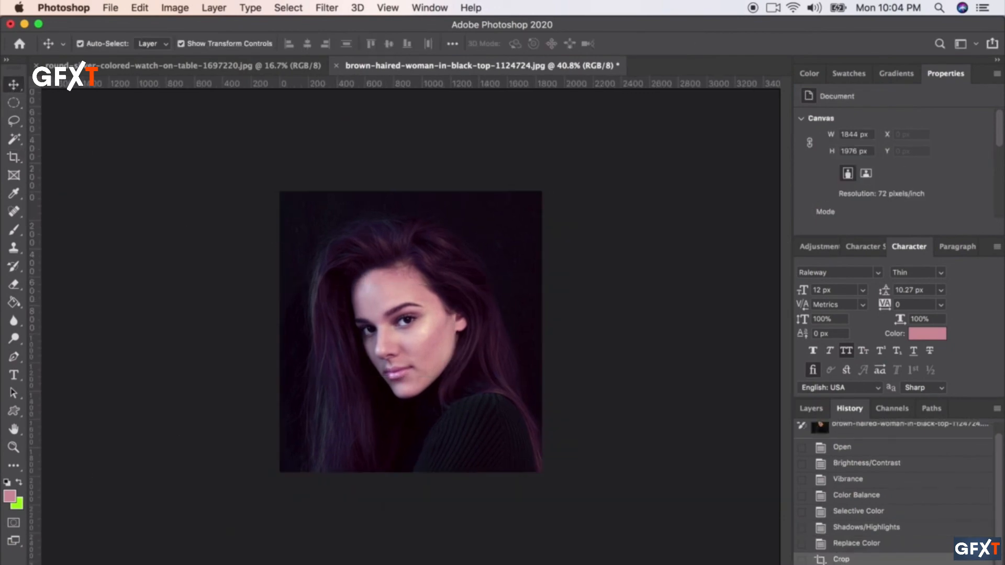
Convert the locked Background into an editable layer, keeping the default name, Normal mode and 100% opacity
double_click(52, 560)
type("100")
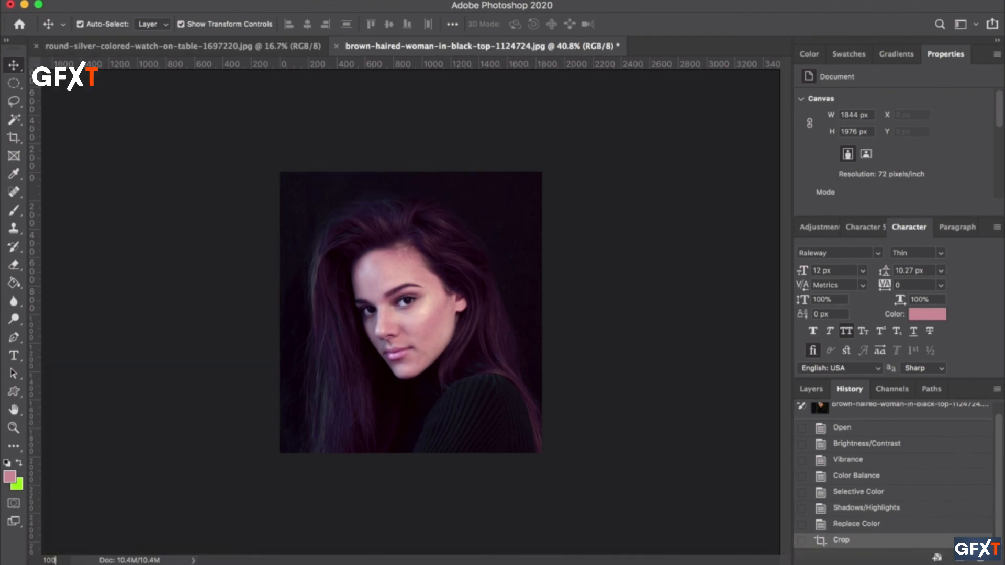
key("Return")
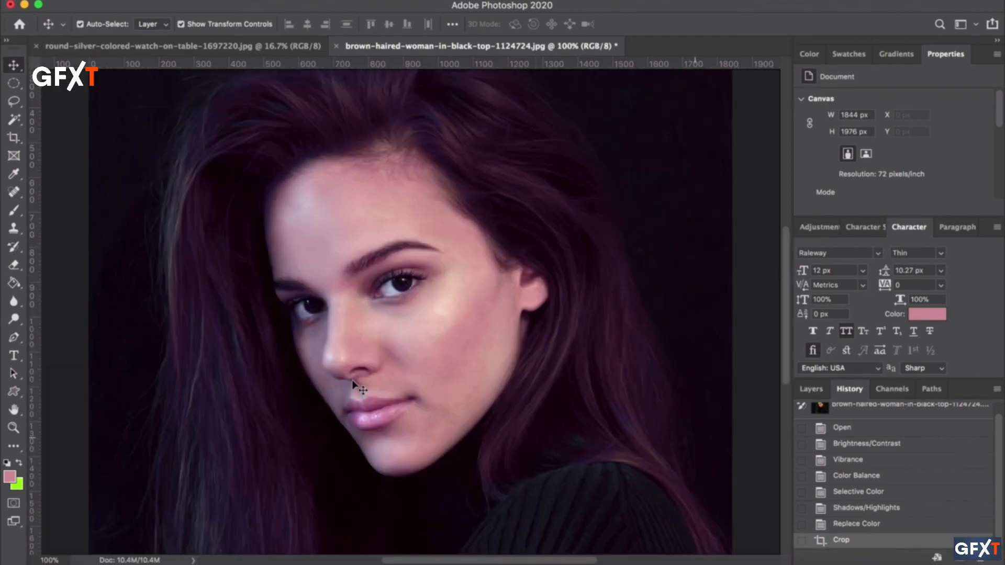
scroll(354, 385, "up", 2)
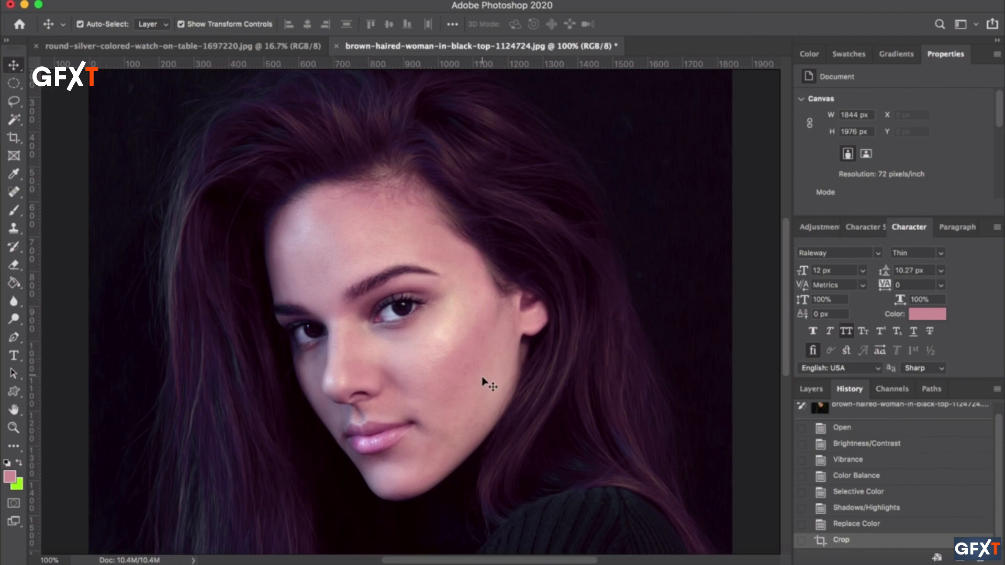
scroll(484, 381, "down", 3)
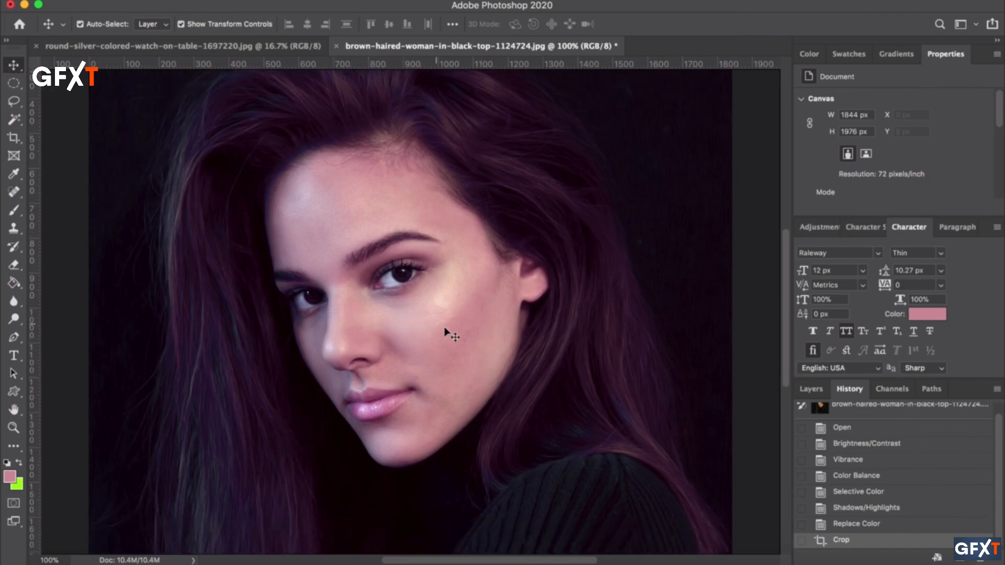
left_click(817, 390)
double_click(883, 477)
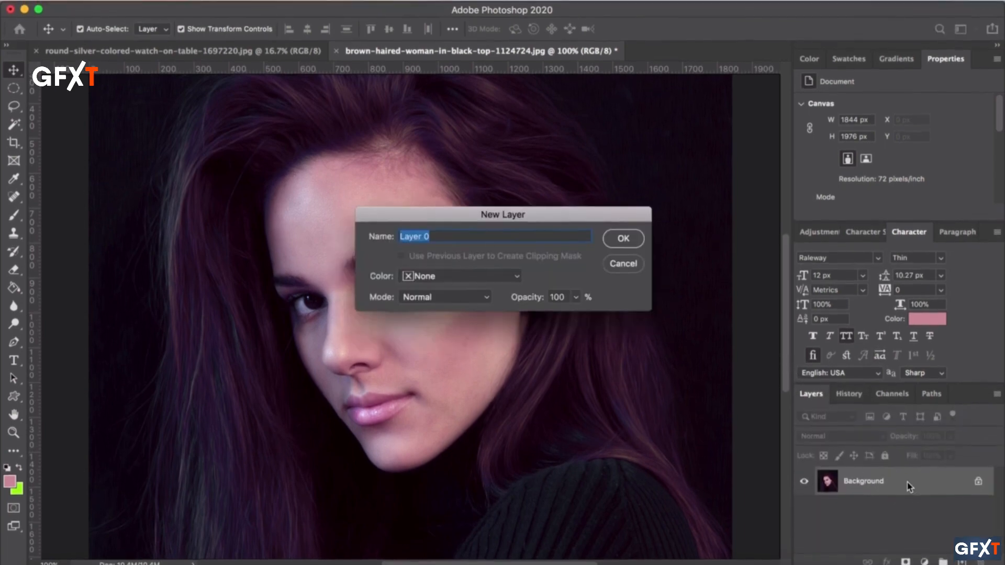
left_click(623, 244)
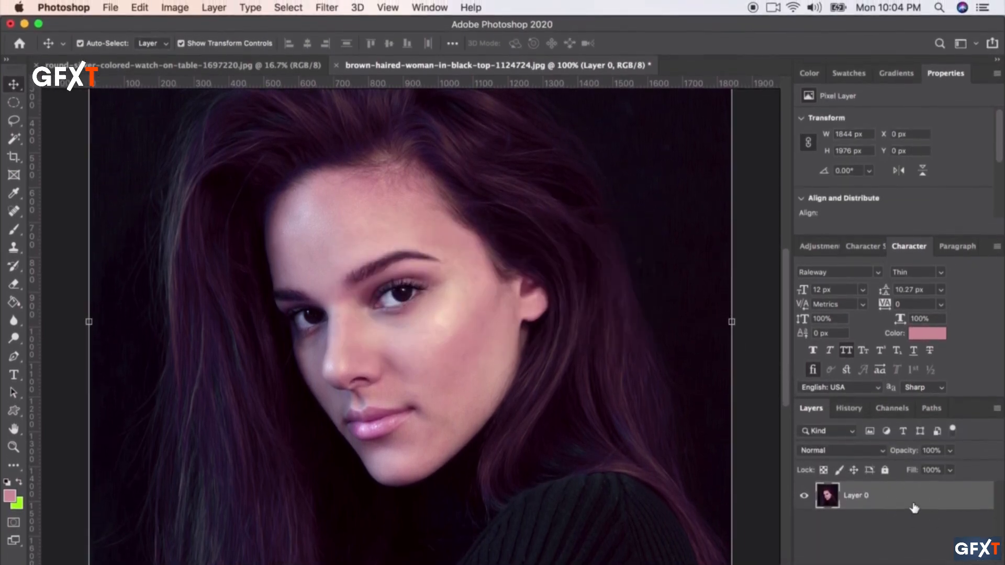
Apply the basic Sharpen filter to the portrait layer and deselect the layer
left_click(329, 7)
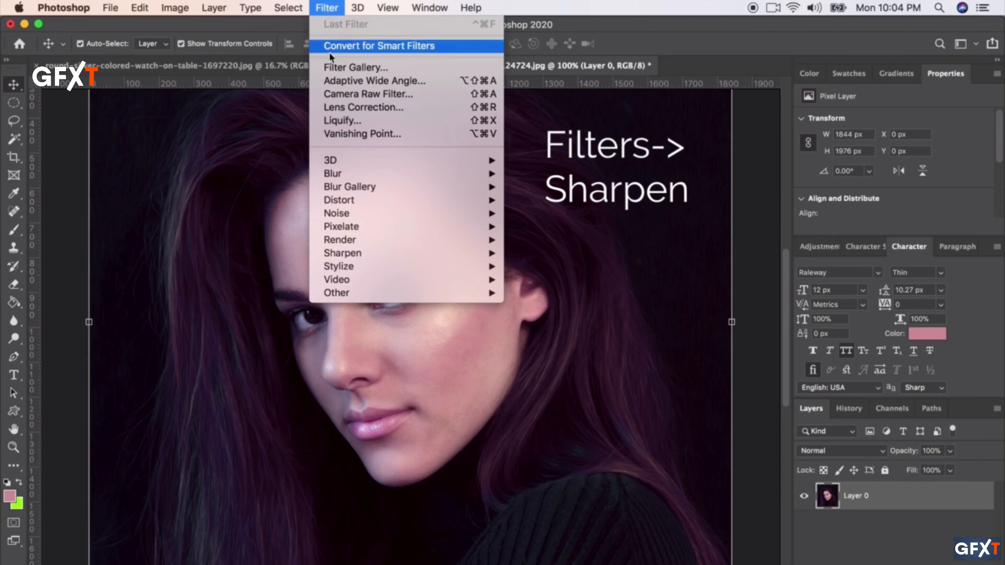
mouse_move(394, 255)
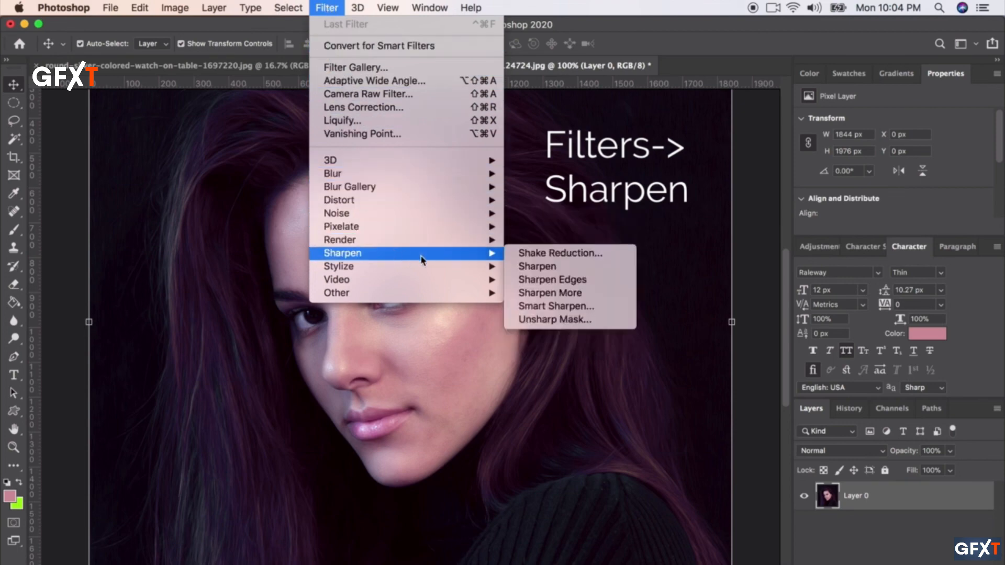
left_click(539, 270)
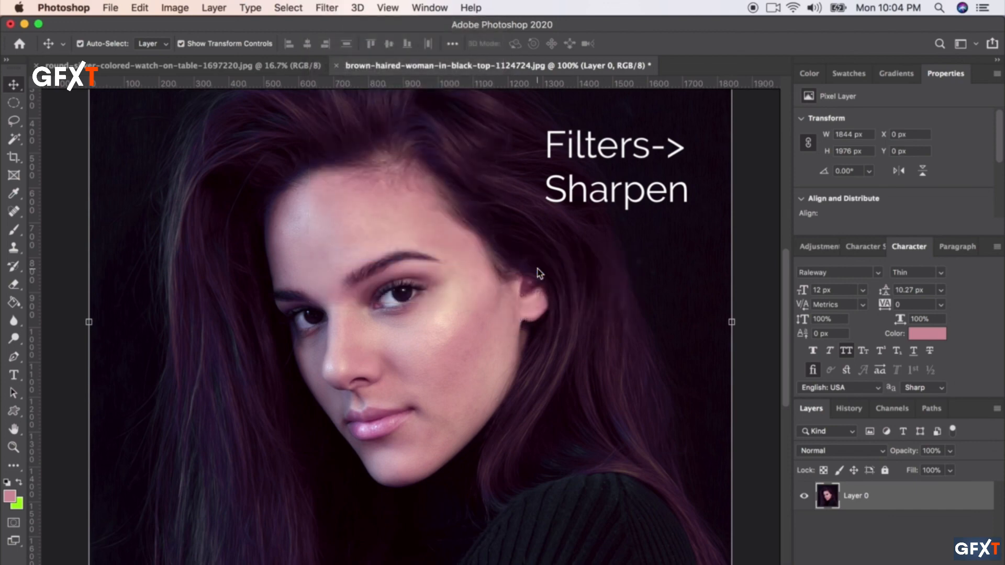
left_click(767, 240)
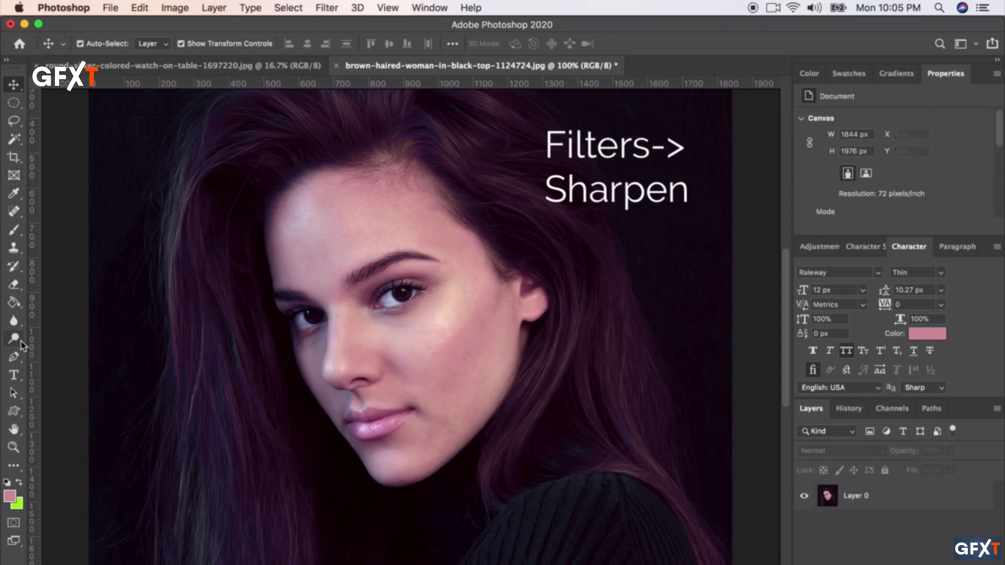
Set the Sharpen tool's brush size to 102 px and switch back to the Move tool
left_click(14, 320)
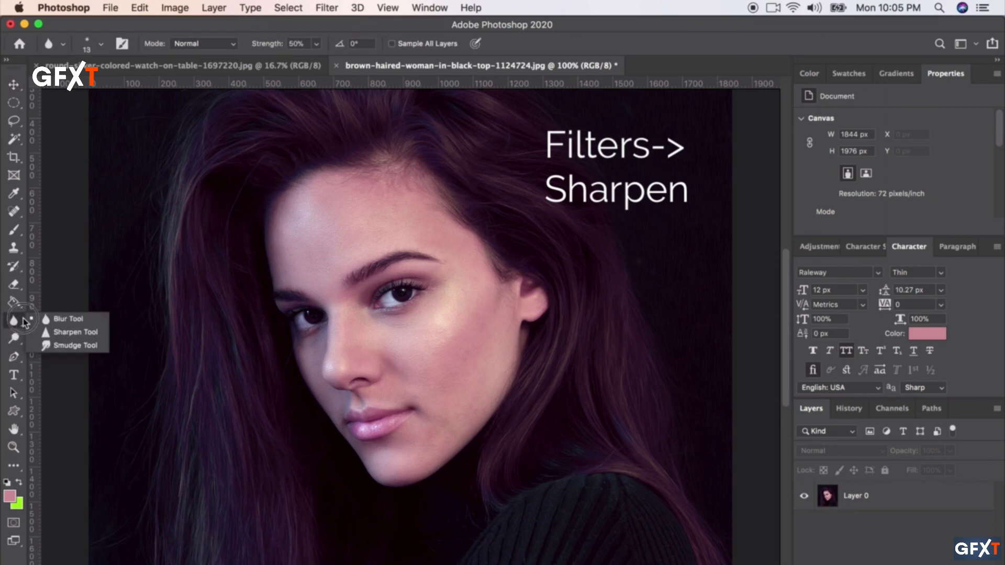
left_click(61, 337)
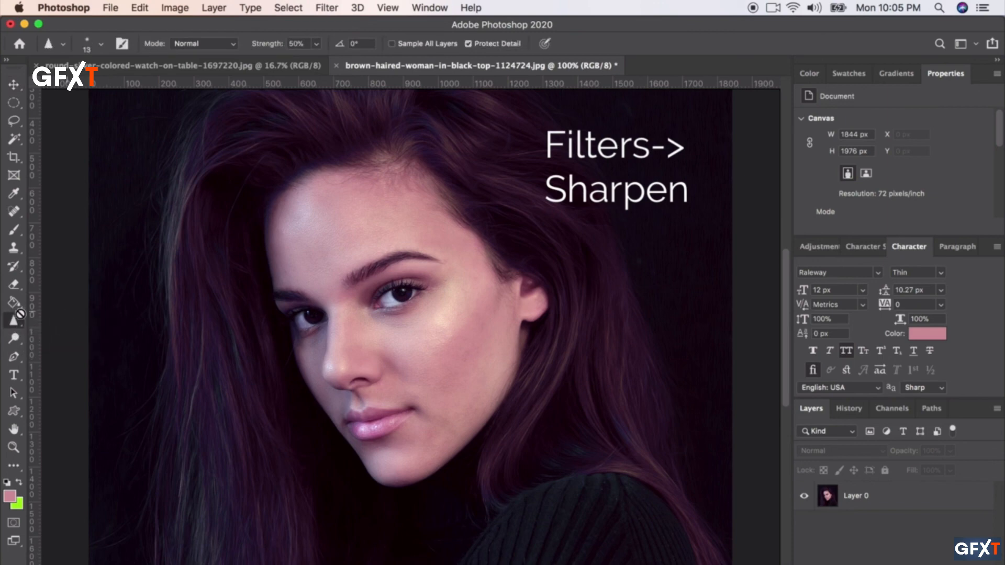
left_click(101, 44)
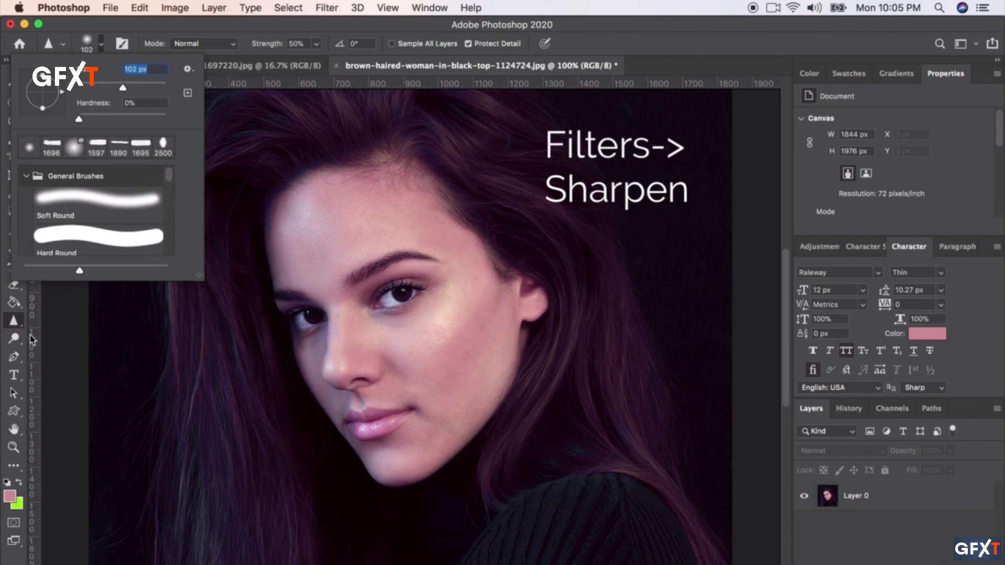
left_click(14, 322)
left_click(14, 85)
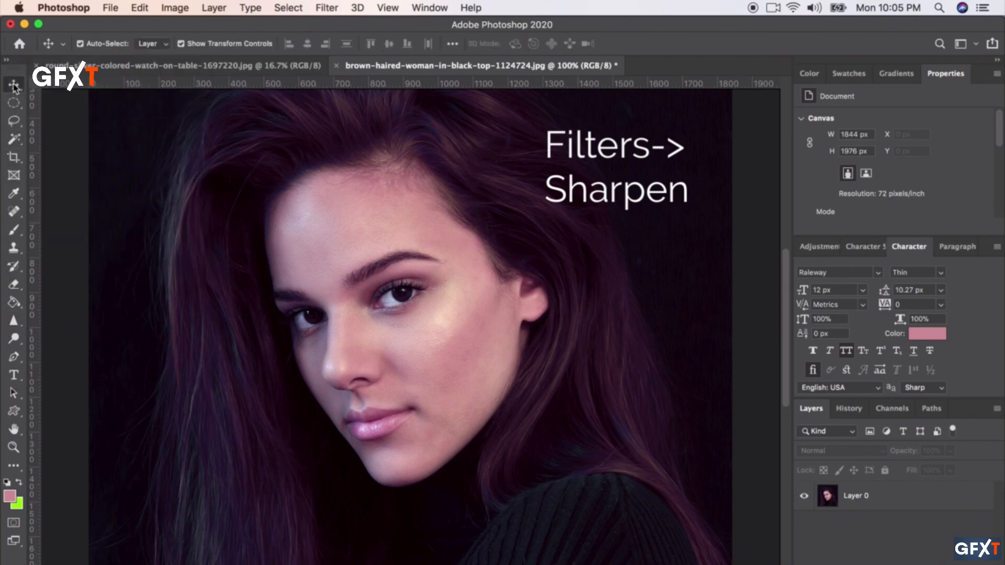